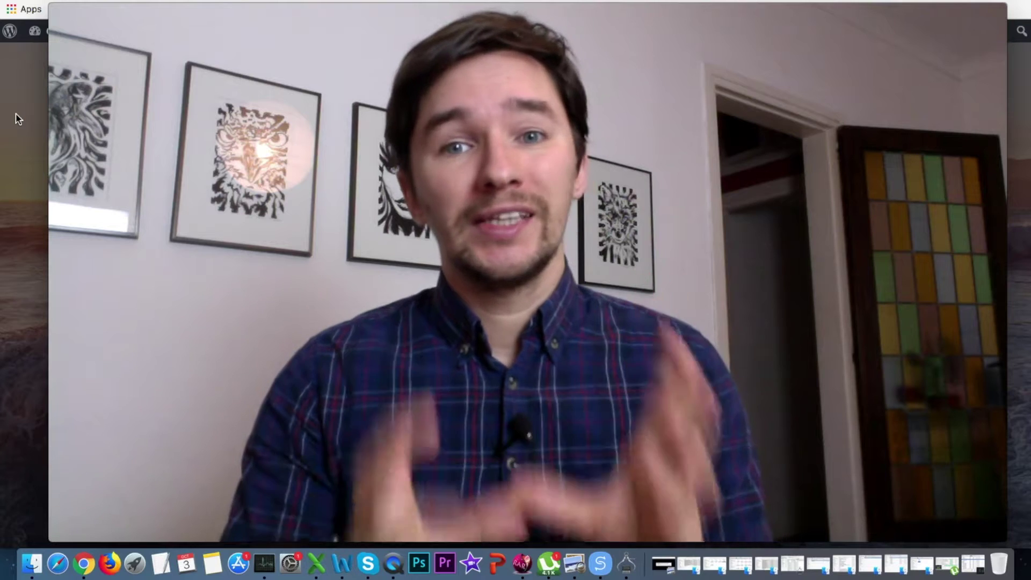
Step: Test and close the sciatica landing page's sign-up popup, then open the page in Thrive Architect
{"action": "mouse_move", "coordinate": [57, 12]}
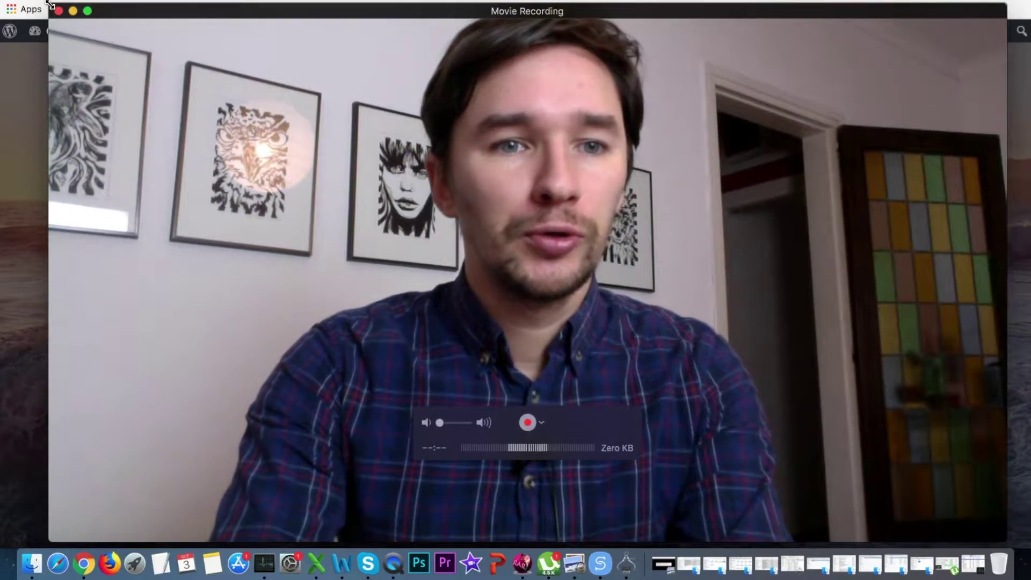
{"action": "left_click", "coordinate": [87, 11]}
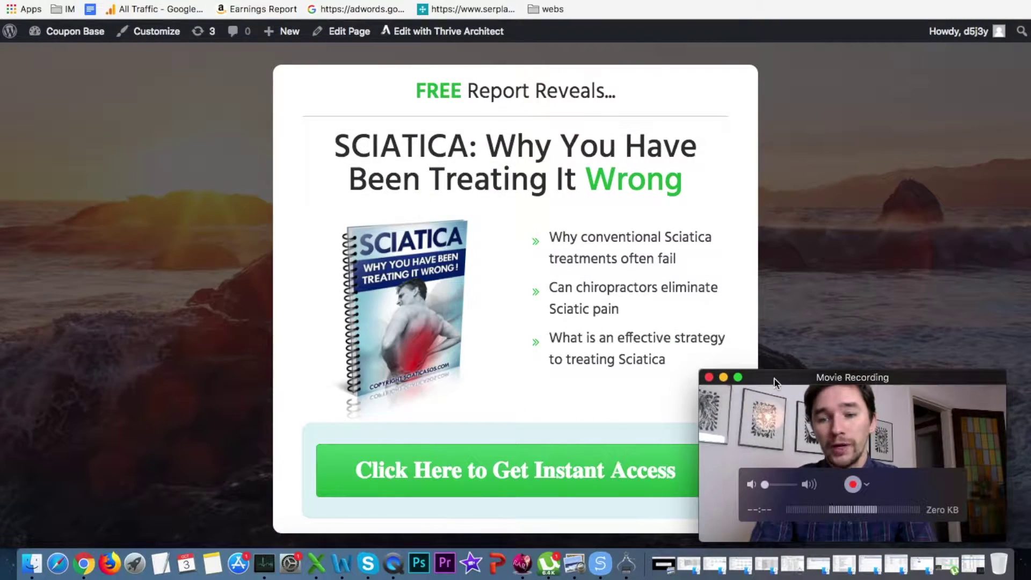
{"action": "left_click_drag", "start_coordinate": [752, 430], "coordinate": [778, 436]}
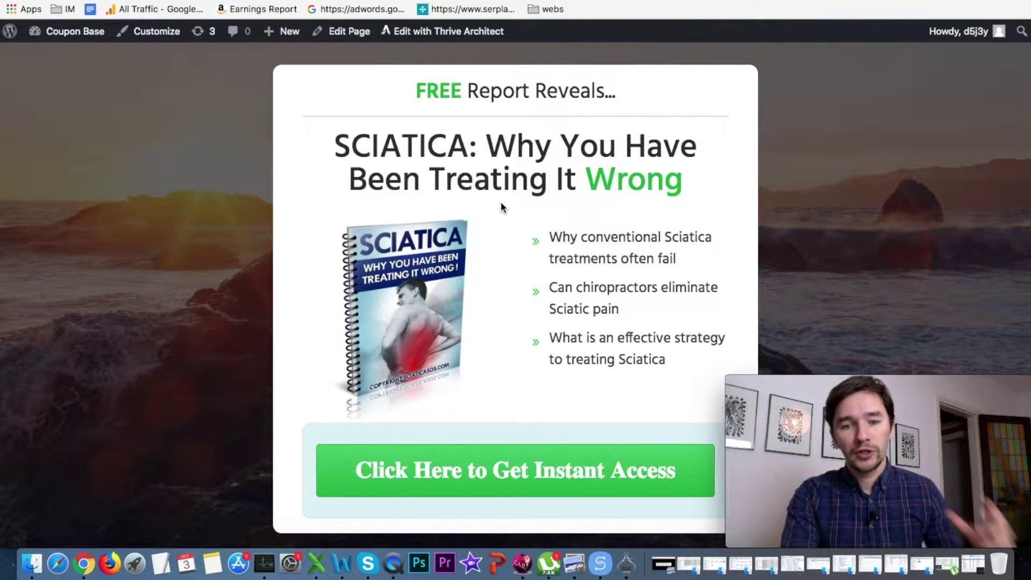
{"action": "left_click", "coordinate": [533, 462]}
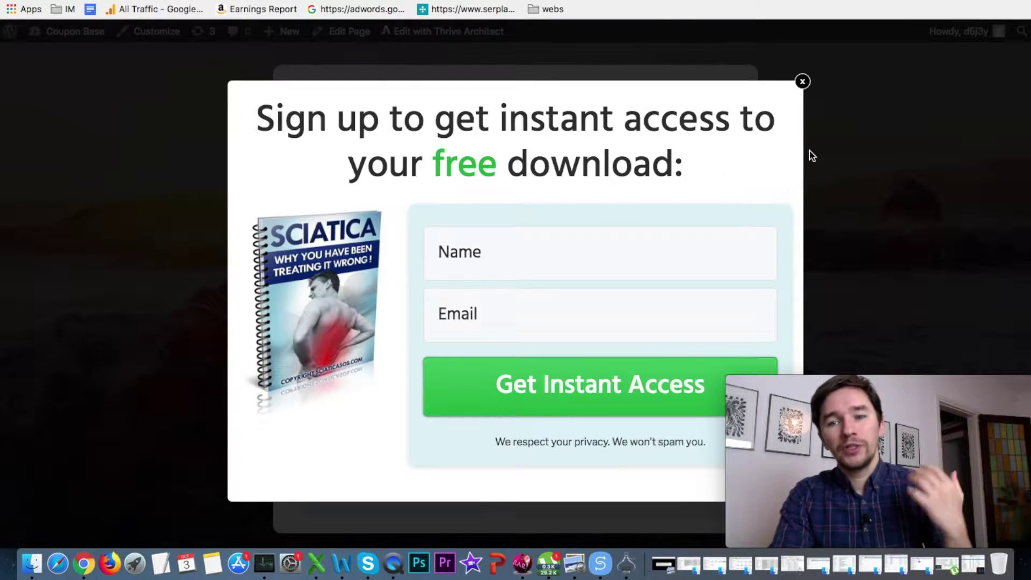
{"action": "left_click", "coordinate": [801, 82]}
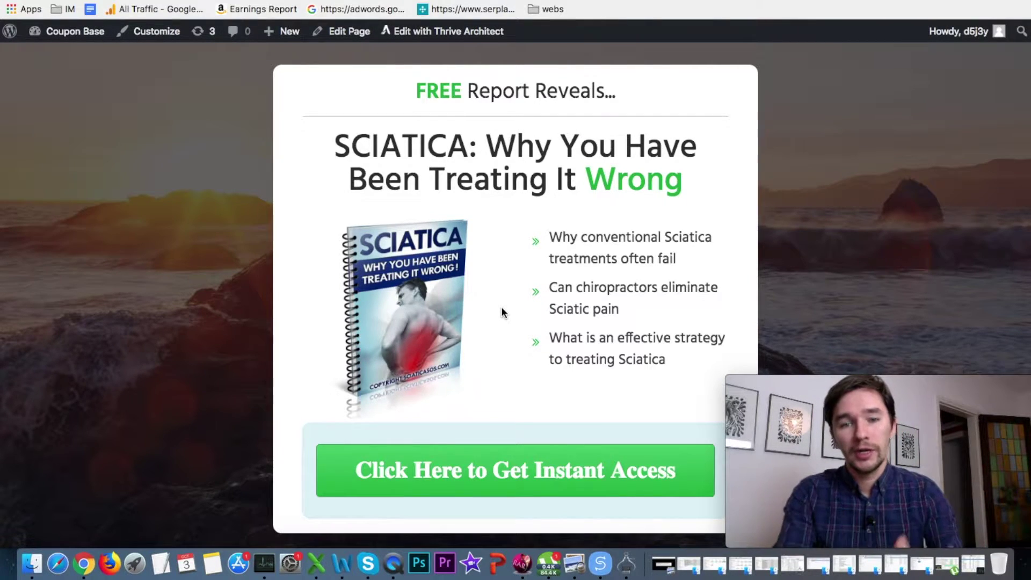
{"action": "left_click", "coordinate": [442, 37]}
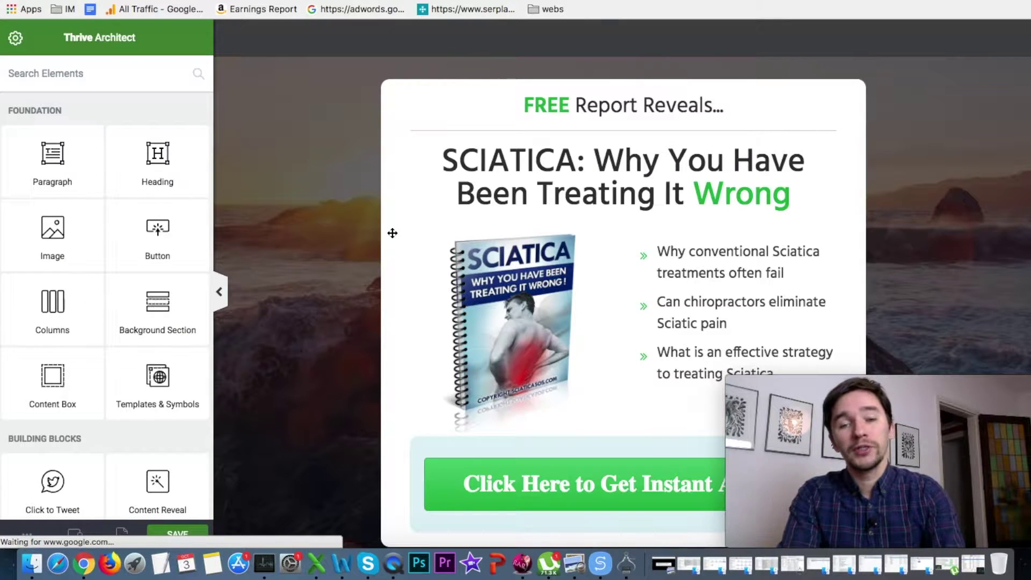
Step: Inspect the SCIATICA heading and first bullet text, then bring up the Page Setup options
{"action": "left_click", "coordinate": [639, 179]}
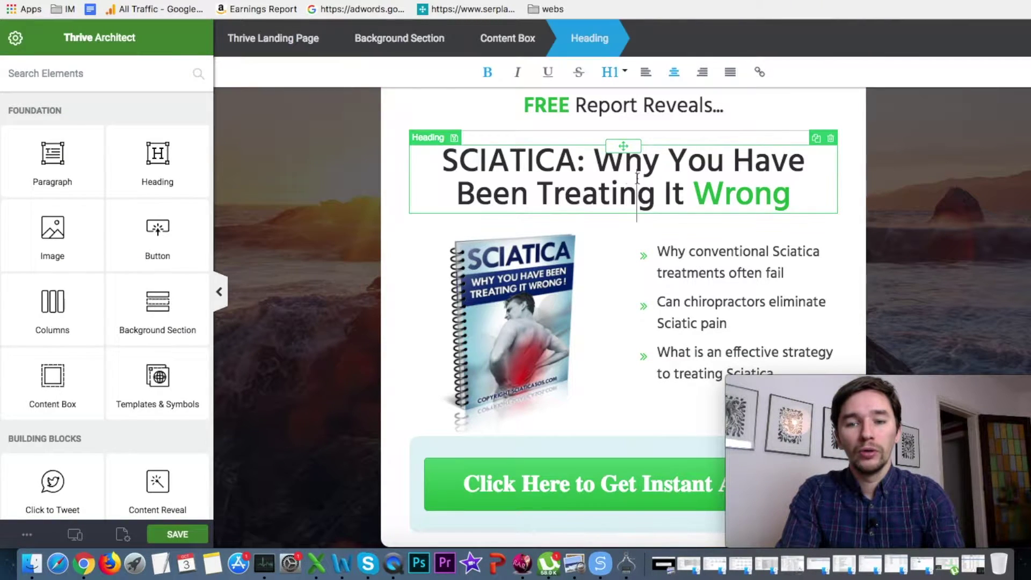
{"action": "triple_click", "coordinate": [589, 183]}
{"action": "left_click", "coordinate": [689, 274]}
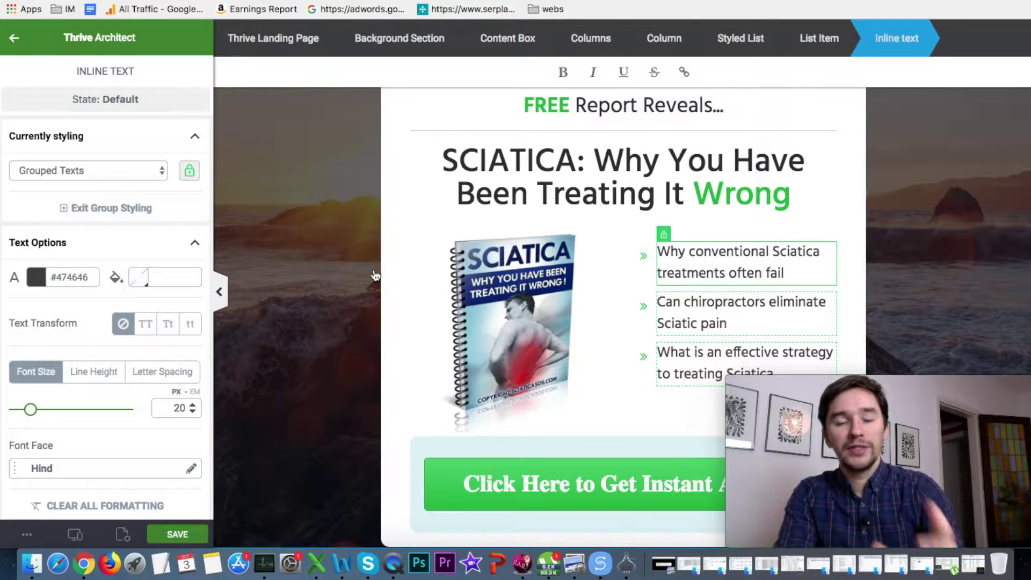
{"action": "left_click", "coordinate": [122, 536]}
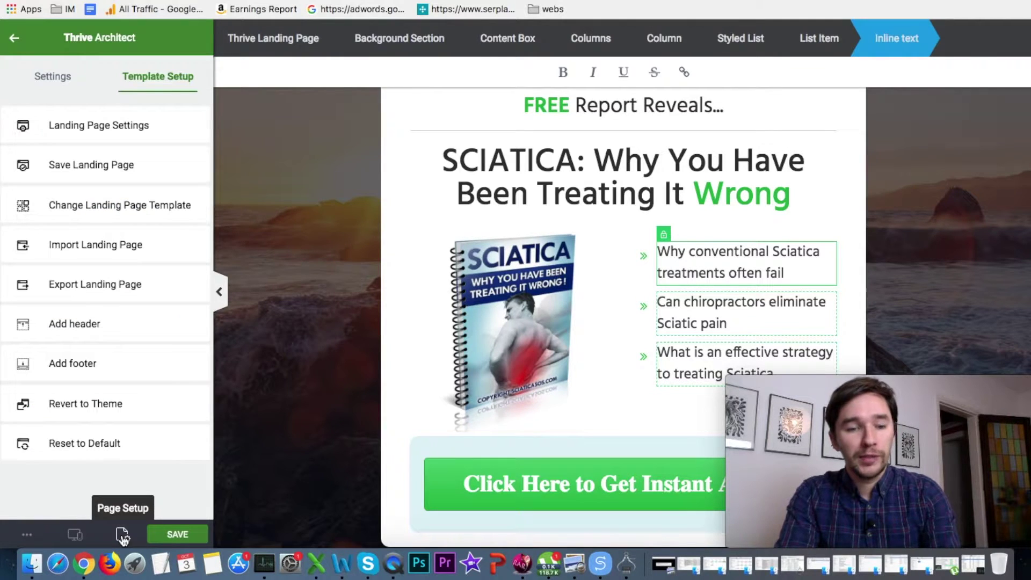
Step: Save the landing page as template 'sciatica free report lp' with the tag 'sciatica'
{"action": "left_click", "coordinate": [93, 166]}
{"action": "type", "text": "s"}
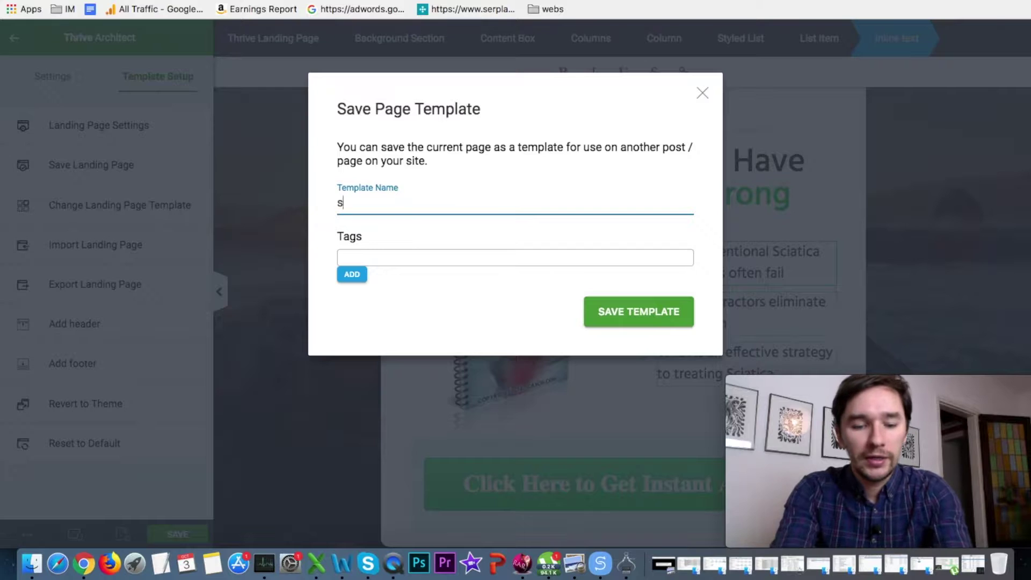
{"action": "type", "text": "ciatica free re"}
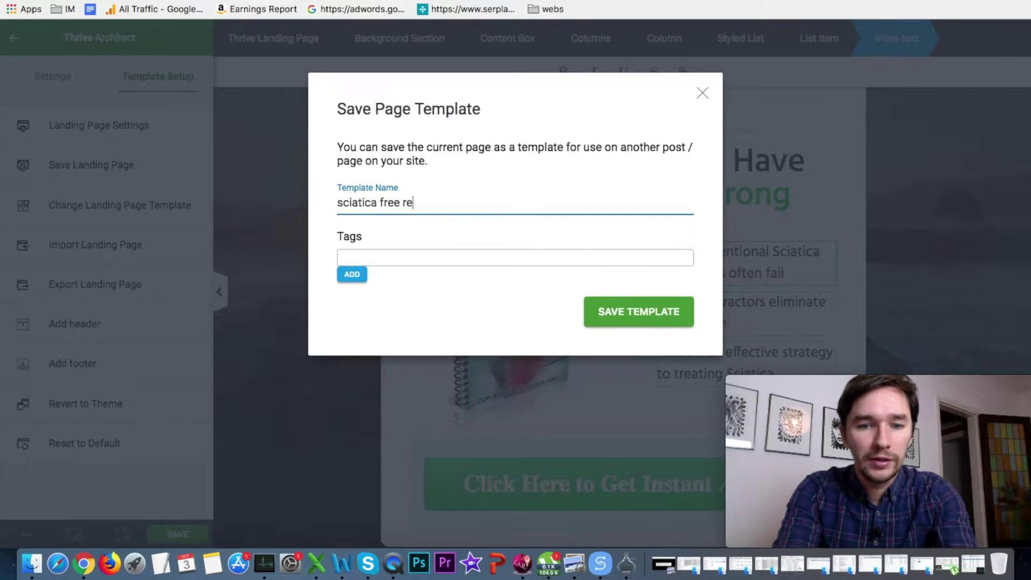
{"action": "type", "text": "port lp"}
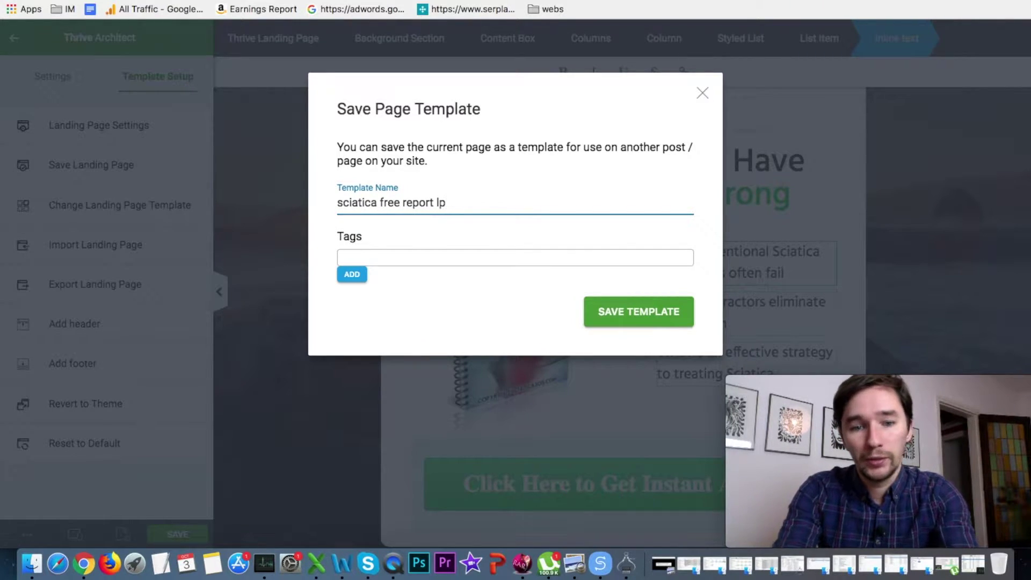
{"action": "left_click", "coordinate": [517, 260]}
{"action": "type", "text": "ciatica"}
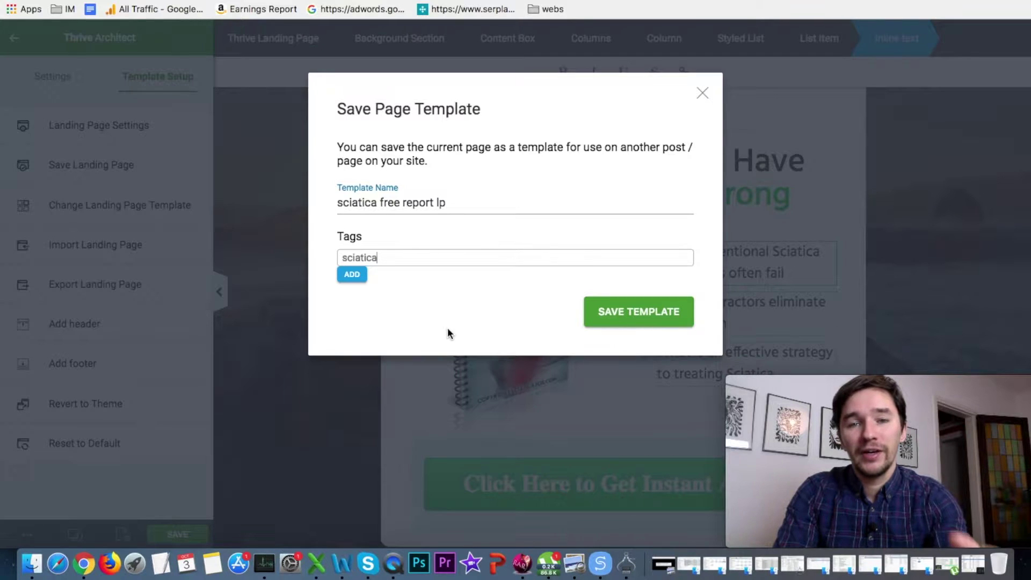
{"action": "left_click", "coordinate": [650, 317]}
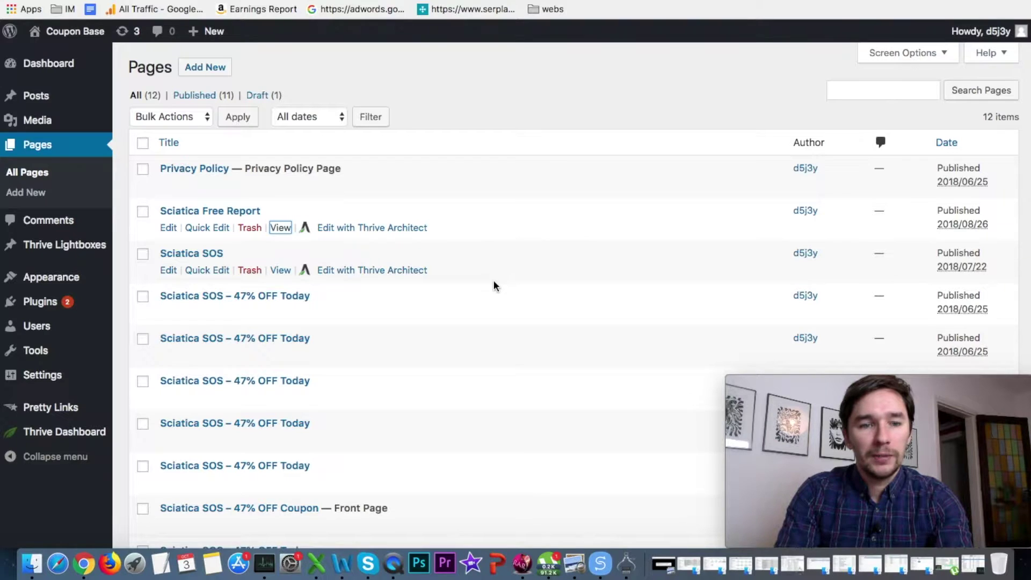
Step: Start a new WordPress page titled 'Thank You!' with a capital Y
{"action": "left_click", "coordinate": [24, 196]}
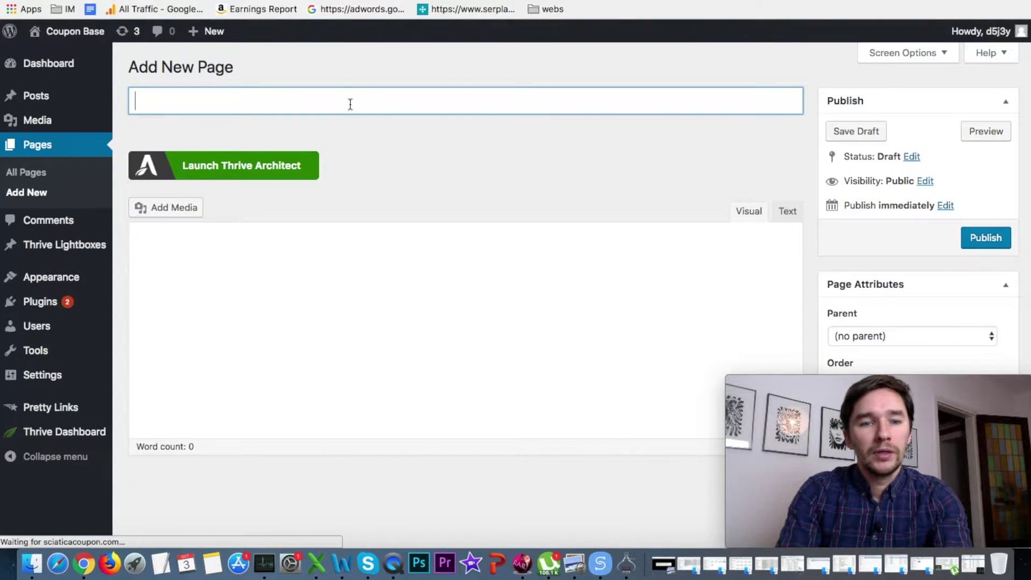
{"action": "type", "text": "Thank you!"}
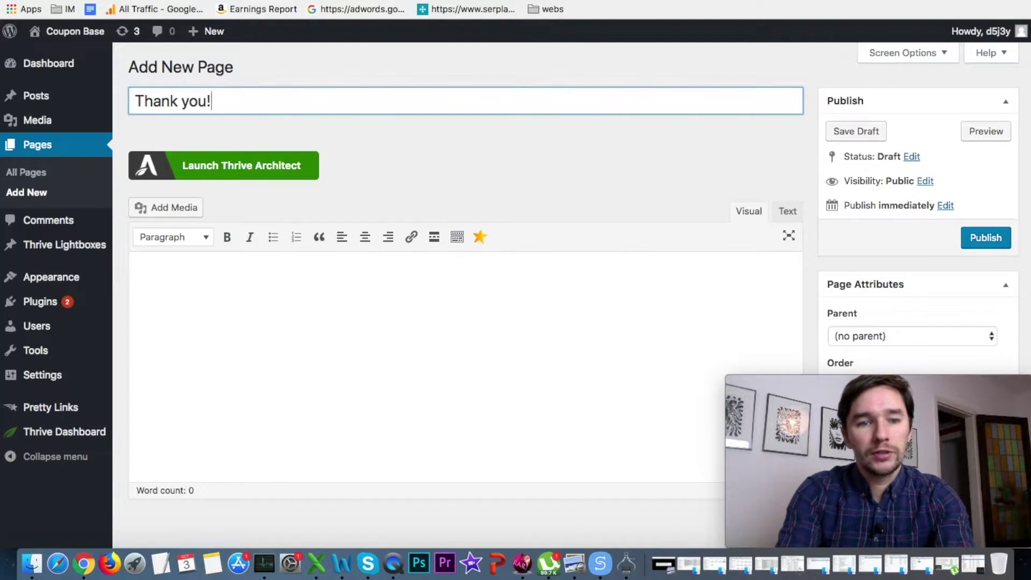
{"action": "key", "text": "Left"}
{"action": "key", "text": "Left"}
{"action": "key", "text": "BackSpace"}
{"action": "type", "text": "Y"}
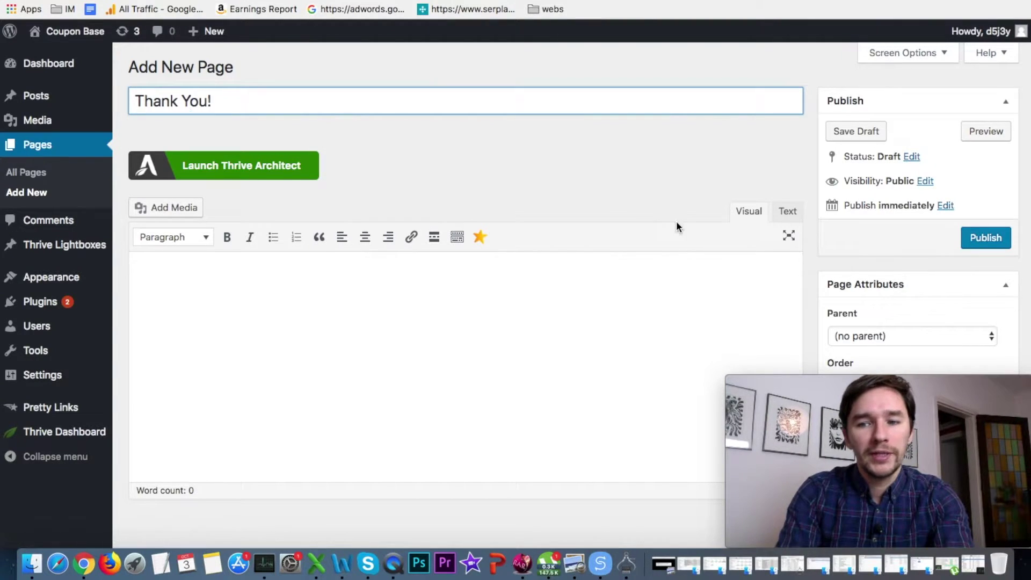
Step: Set the page's visibility to Private and publish it
{"action": "left_click", "coordinate": [924, 181]}
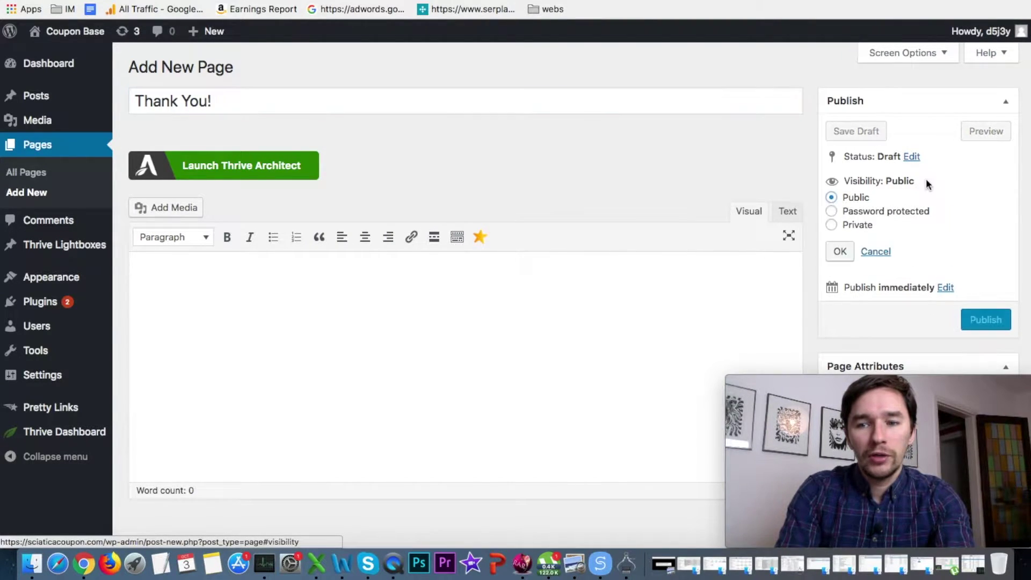
{"action": "left_click", "coordinate": [864, 225]}
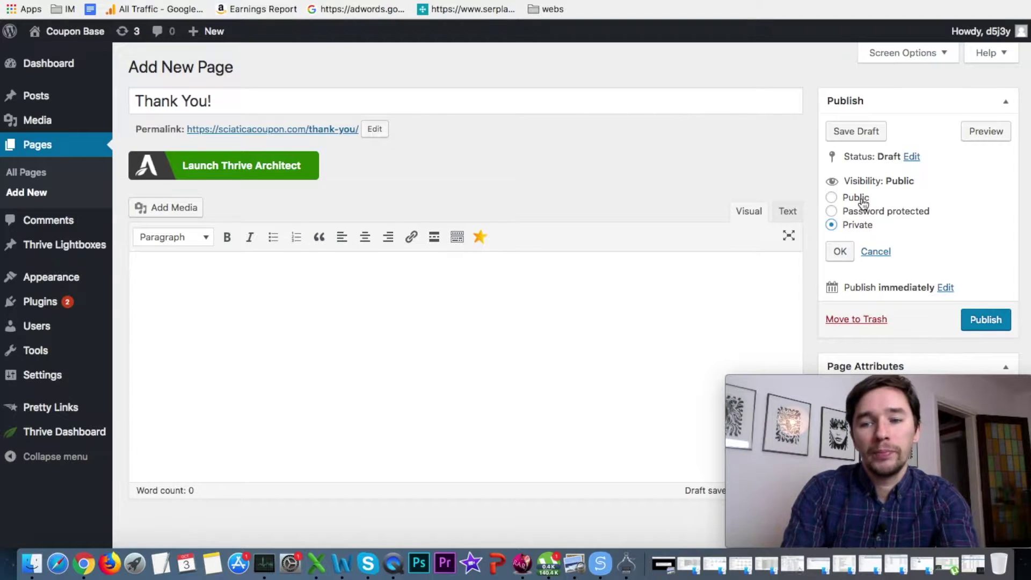
{"action": "left_click", "coordinate": [840, 252]}
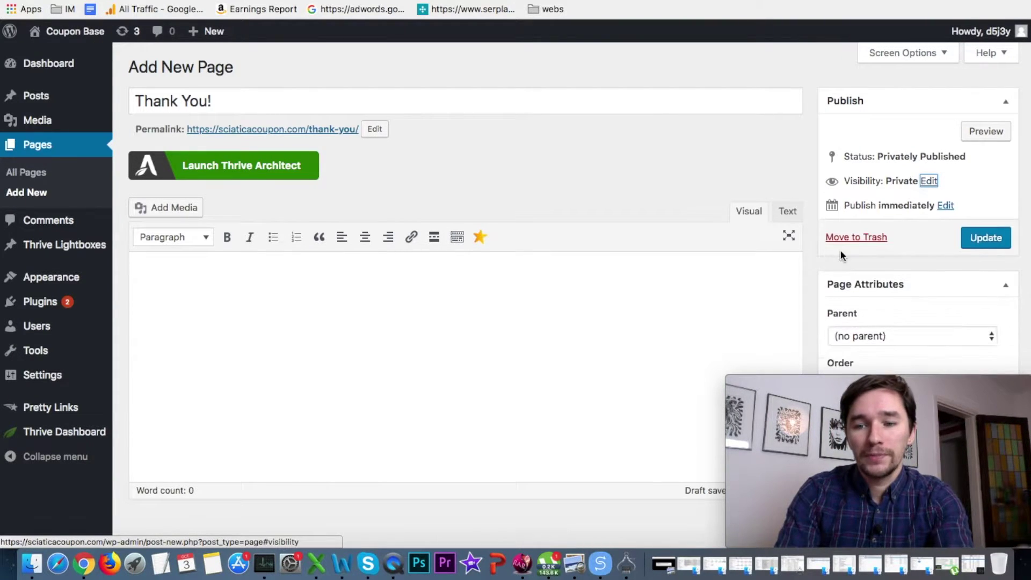
{"action": "left_click", "coordinate": [992, 245]}
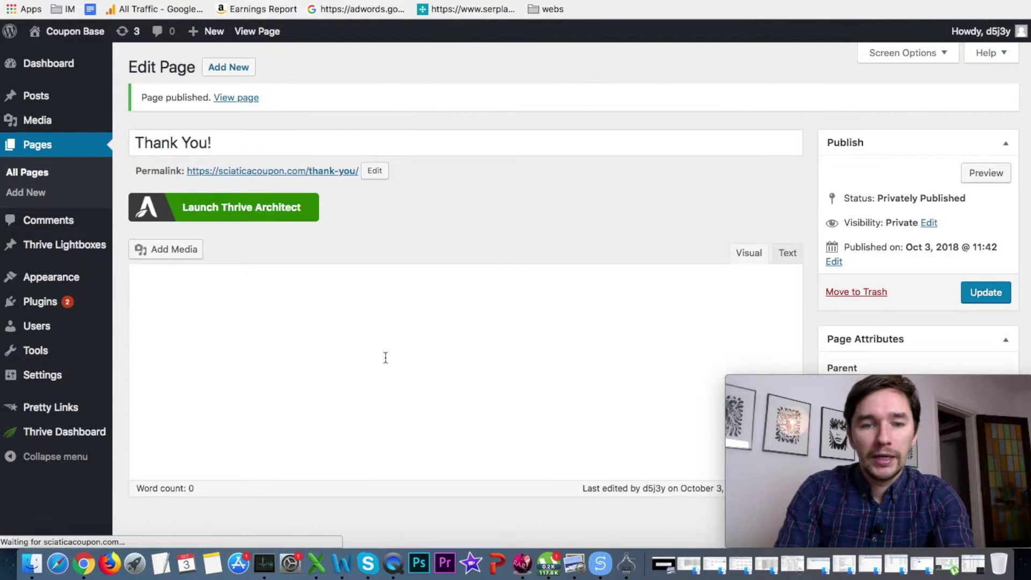
Step: Apply the saved 'sciatica free report lp' template to the Thank You! page in Thrive Architect
{"action": "left_click", "coordinate": [240, 215]}
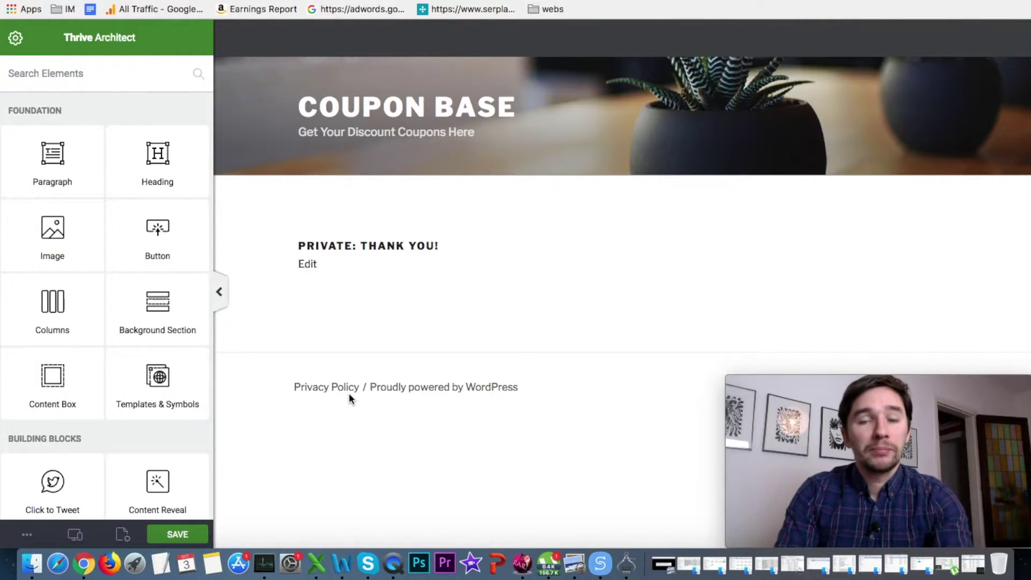
{"action": "left_click", "coordinate": [122, 534]}
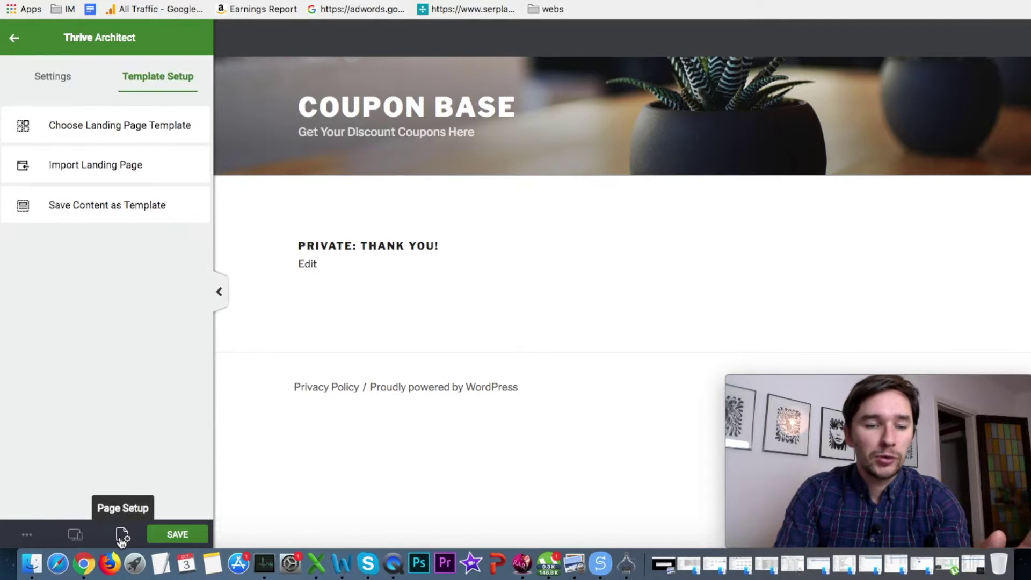
{"action": "left_click", "coordinate": [93, 133]}
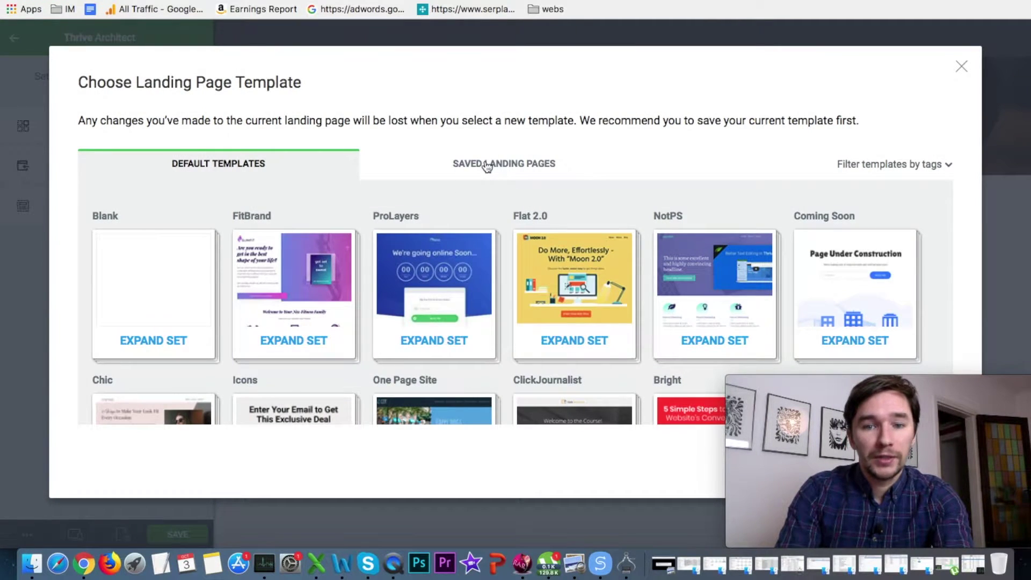
{"action": "left_click", "coordinate": [487, 167]}
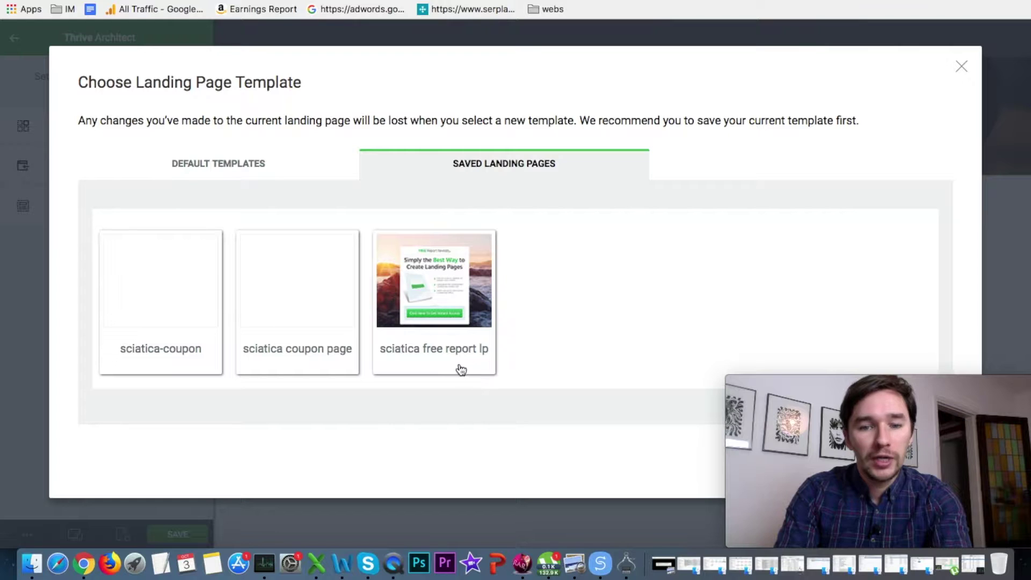
{"action": "left_click", "coordinate": [445, 315]}
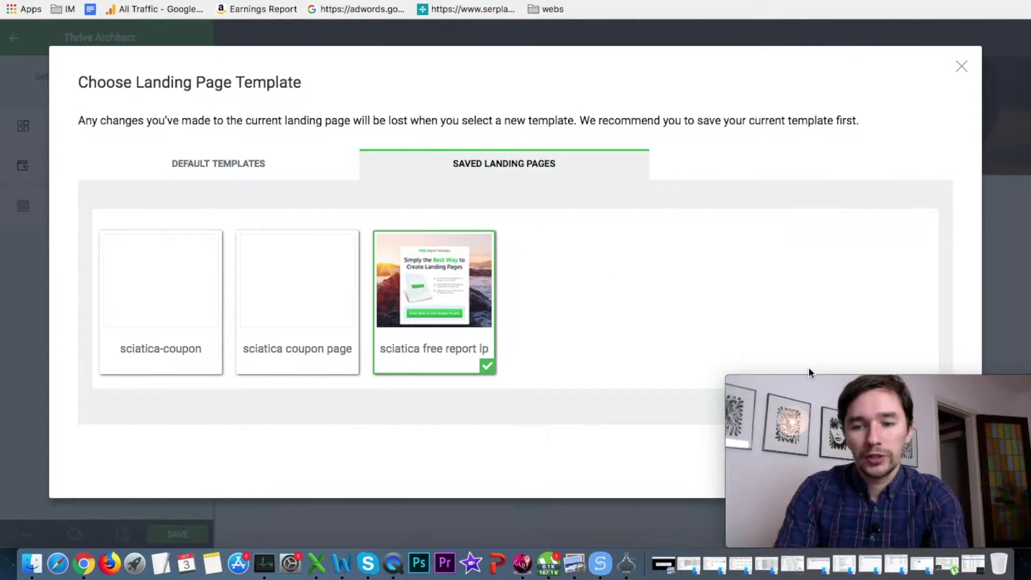
{"action": "left_click_drag", "start_coordinate": [810, 379], "coordinate": [774, 182]}
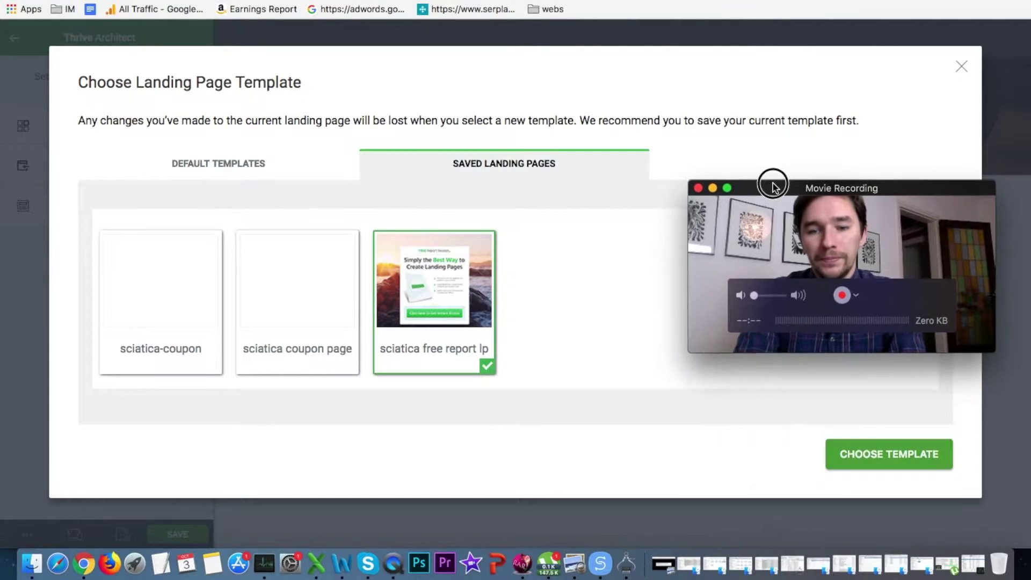
{"action": "left_click", "coordinate": [867, 463]}
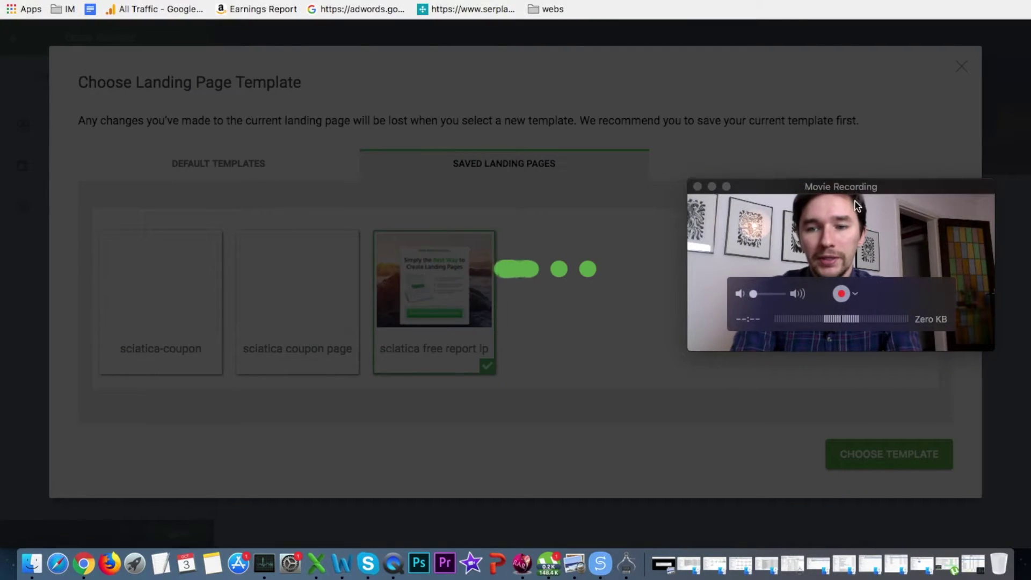
{"action": "left_click_drag", "start_coordinate": [870, 189], "coordinate": [920, 392]}
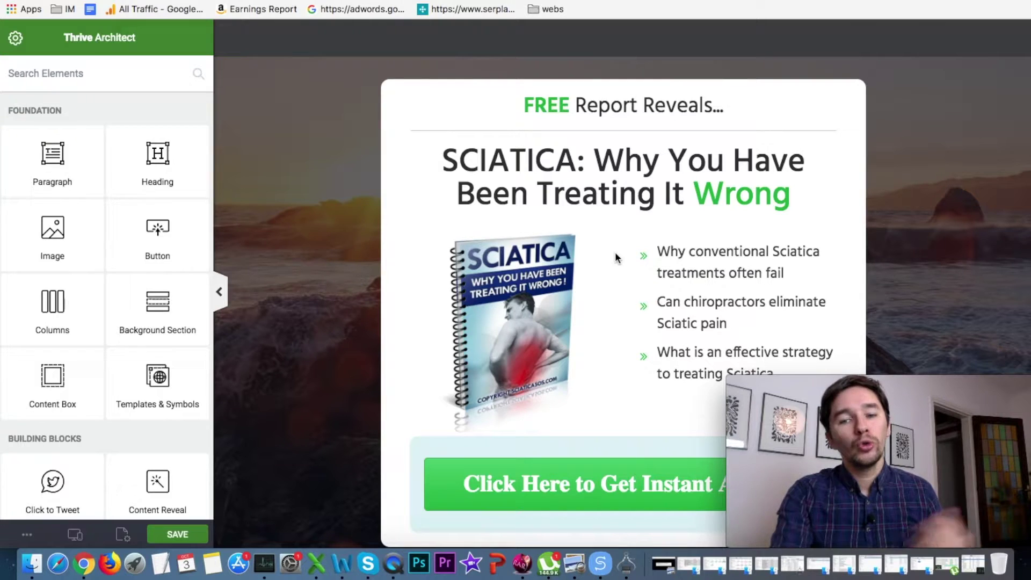
Step: Replace the SCIATICA heading with a paragraph reading 'Request Received: Your free report is being sent to your inbox…'
{"action": "scroll", "coordinate": [617, 258], "scroll_direction": "down", "scroll_amount": 2}
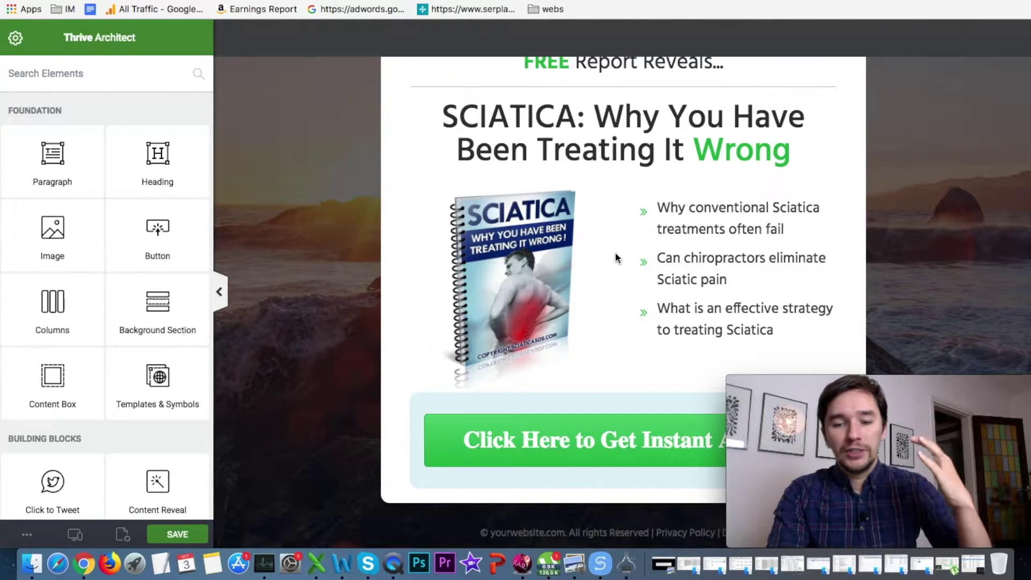
{"action": "scroll", "coordinate": [615, 224], "scroll_direction": "up", "scroll_amount": 2}
{"action": "scroll", "coordinate": [616, 224], "scroll_direction": "up", "scroll_amount": 1}
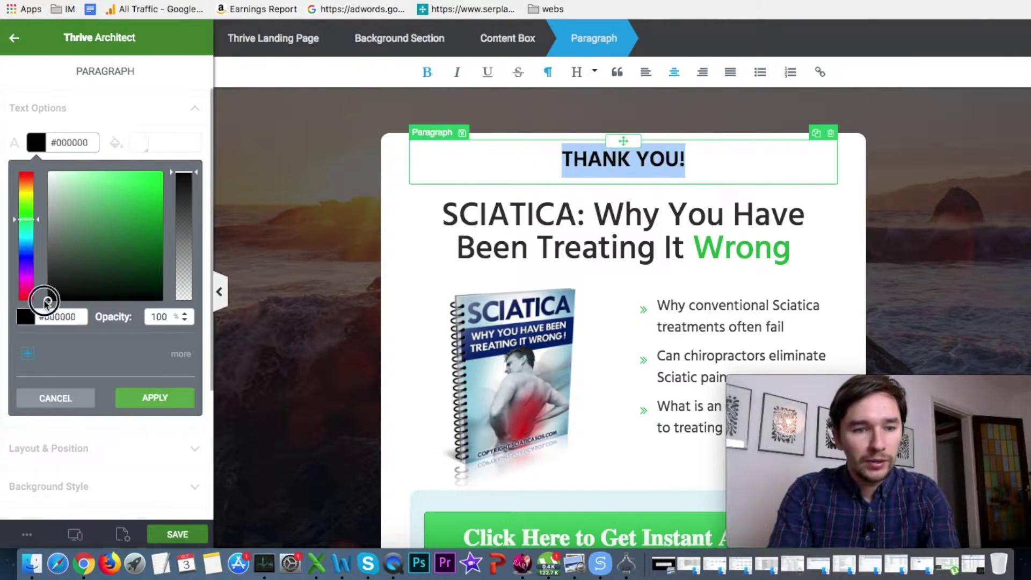
{"action": "left_click", "coordinate": [475, 159]}
{"action": "triple_click", "coordinate": [476, 158]}
{"action": "type", "text": "Request Received: Your free report "}
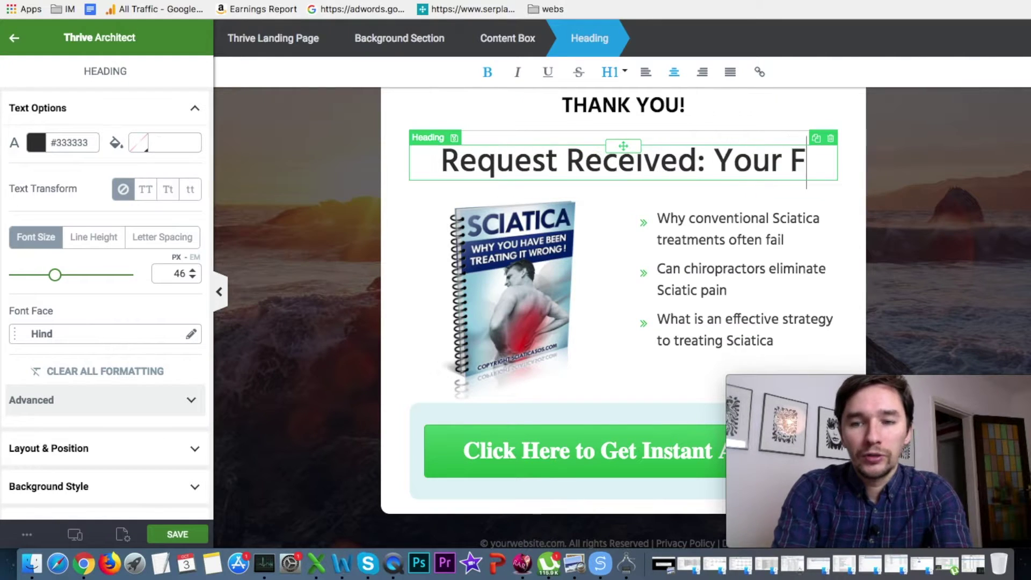
{"action": "type", "text": "is being sent to your inbox. It should arrive within the next 10 minutes"}
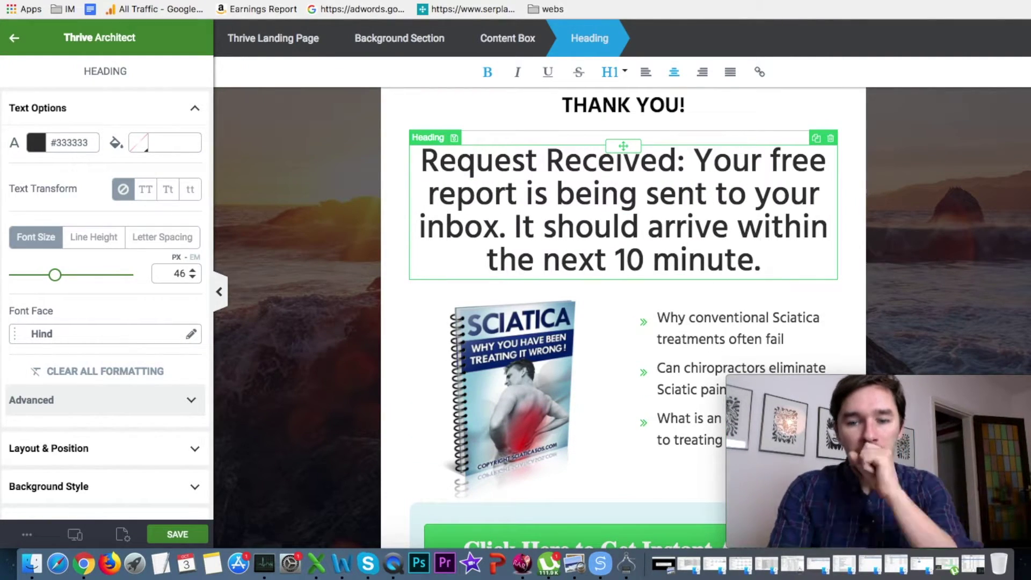
{"action": "left_click_drag", "start_coordinate": [764, 261], "coordinate": [691, 154]}
{"action": "left_click_drag", "start_coordinate": [52, 161], "coordinate": [547, 267]}
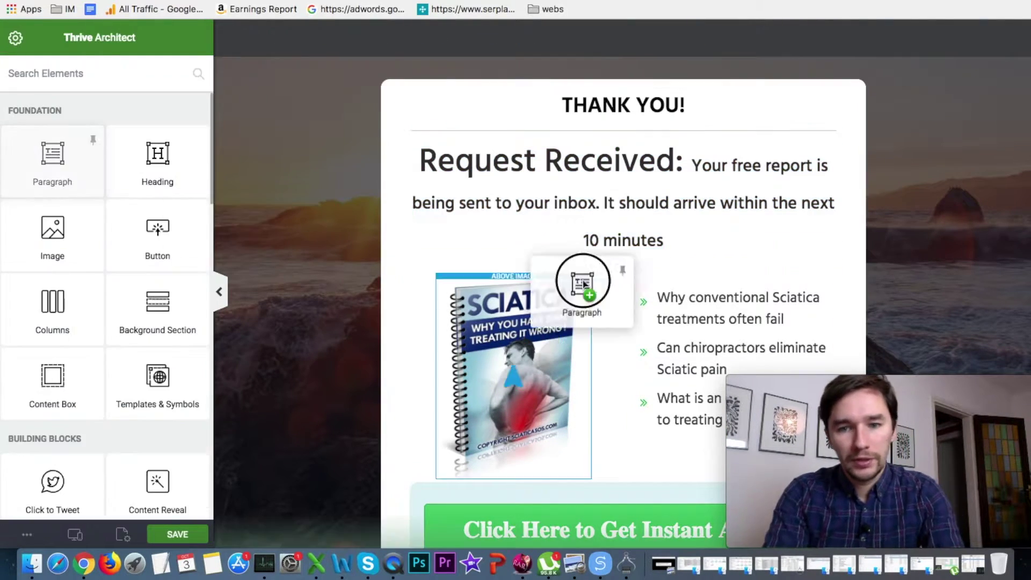
{"action": "type", "text": "Request Received: Your free report is being sent to your inbox. It should arrive within the next 10 minutes"}
{"action": "key", "text": "ctrl+a"}
{"action": "left_click", "coordinate": [32, 143]}
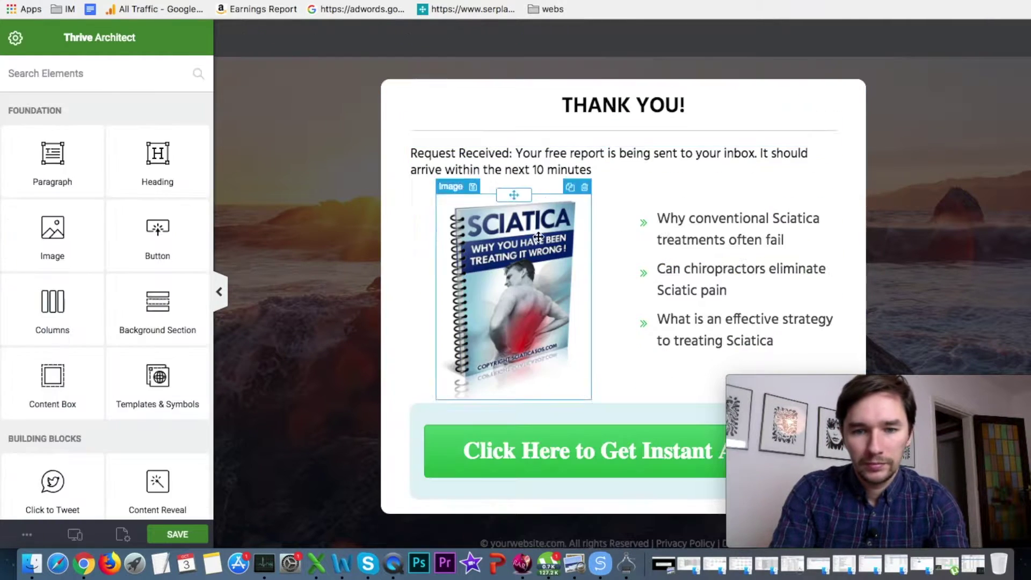
Step: Make 'Request Received:' bold at 28px, set the rest to 24px, and end with a period
{"action": "left_click_drag", "start_coordinate": [411, 153], "coordinate": [512, 155]}
{"action": "double_click", "coordinate": [172, 273]}
{"action": "type", "text": "28"}
{"action": "left_click", "coordinate": [427, 72]}
{"action": "left_click_drag", "start_coordinate": [579, 156], "coordinate": [631, 172]}
{"action": "double_click", "coordinate": [180, 272]}
{"action": "type", "text": "24"}
{"action": "left_click", "coordinate": [812, 170]}
{"action": "type", "text": "."}
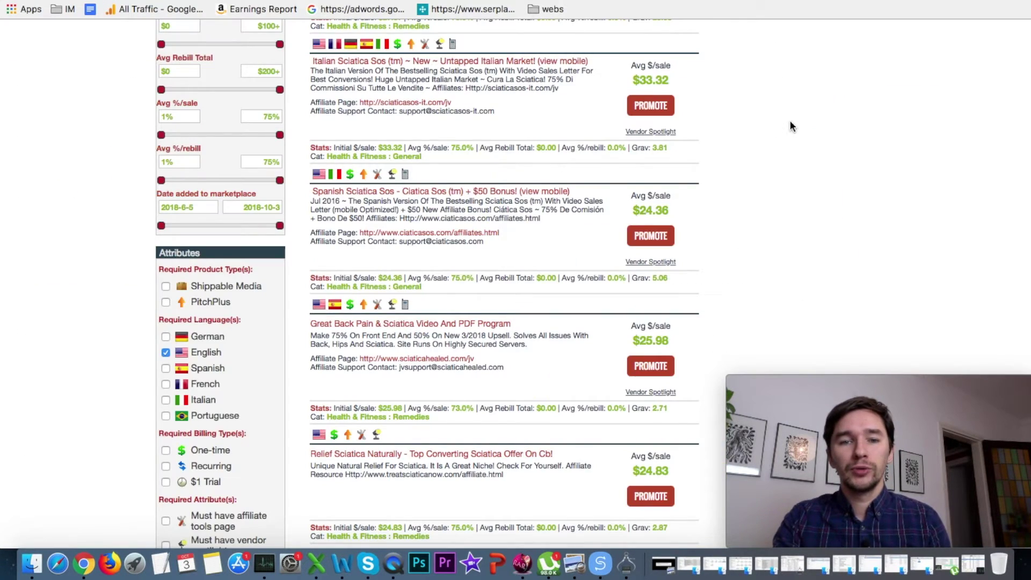
Step: Scroll the ClickBank 'sciatica' results down to the Great Back Pain & Sciatica Video And PDF Program listing
{"action": "scroll", "coordinate": [790, 126], "scroll_direction": "up", "scroll_amount": 6}
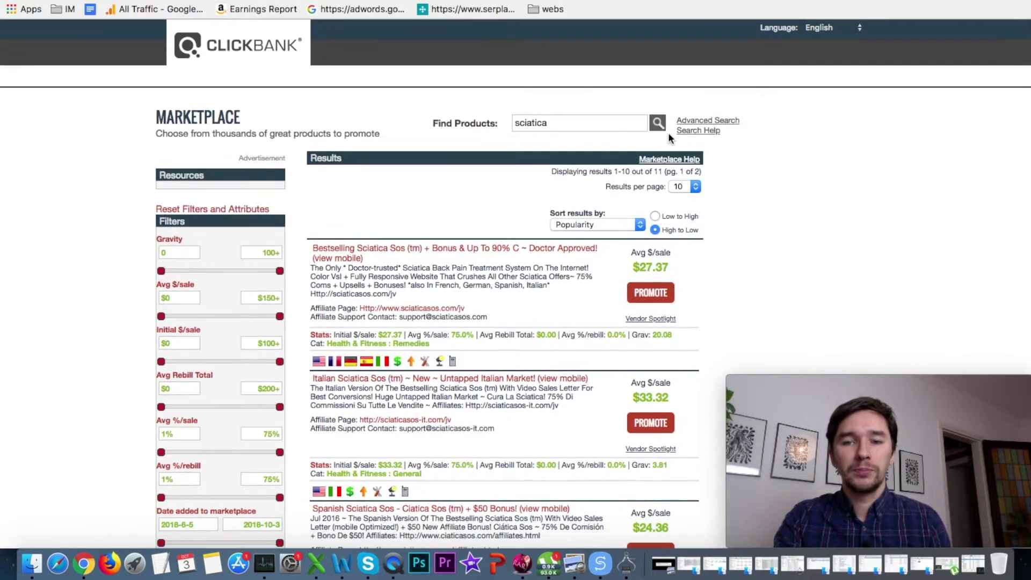
{"action": "scroll", "coordinate": [794, 167], "scroll_direction": "down", "scroll_amount": 5}
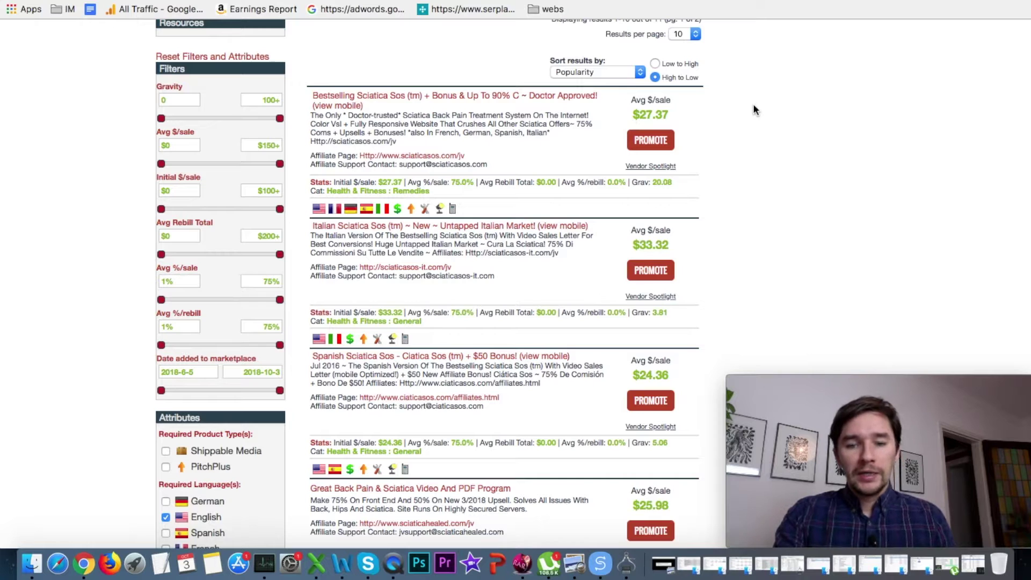
{"action": "scroll", "coordinate": [753, 108], "scroll_direction": "down", "scroll_amount": 6}
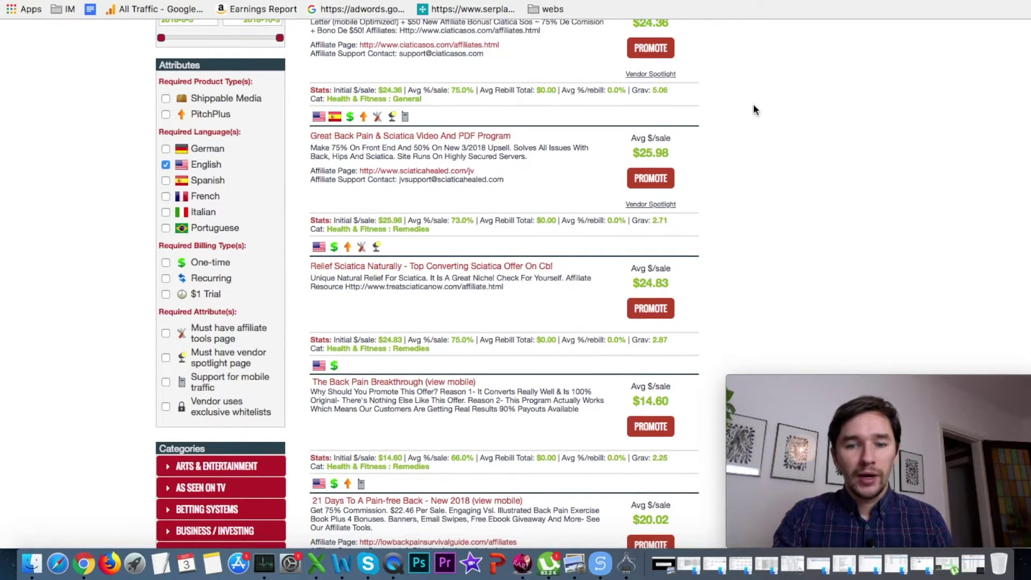
Step: Open the Great Back Pain & Sciatica sales page and scroll through its video, price and testimonials
{"action": "left_click", "coordinate": [418, 138]}
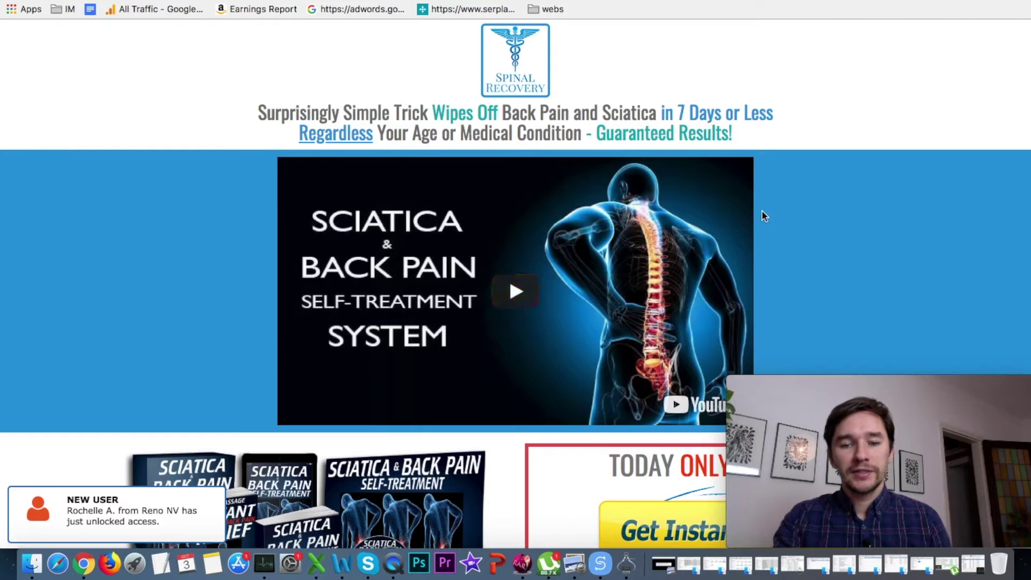
{"action": "scroll", "coordinate": [762, 214], "scroll_direction": "down", "scroll_amount": 3}
{"action": "scroll", "coordinate": [765, 216], "scroll_direction": "down", "scroll_amount": 4}
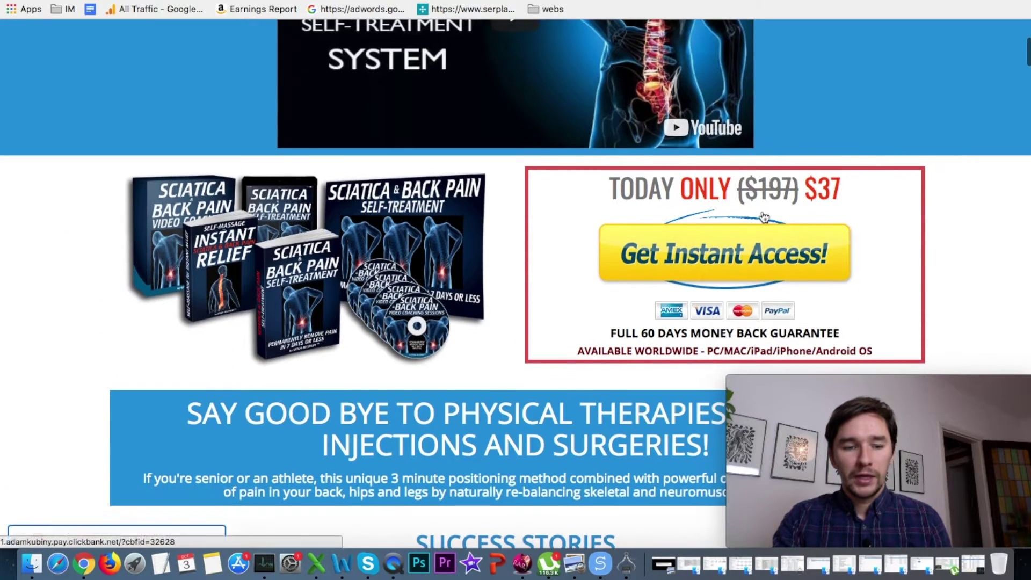
{"action": "scroll", "coordinate": [763, 216], "scroll_direction": "down", "scroll_amount": 20}
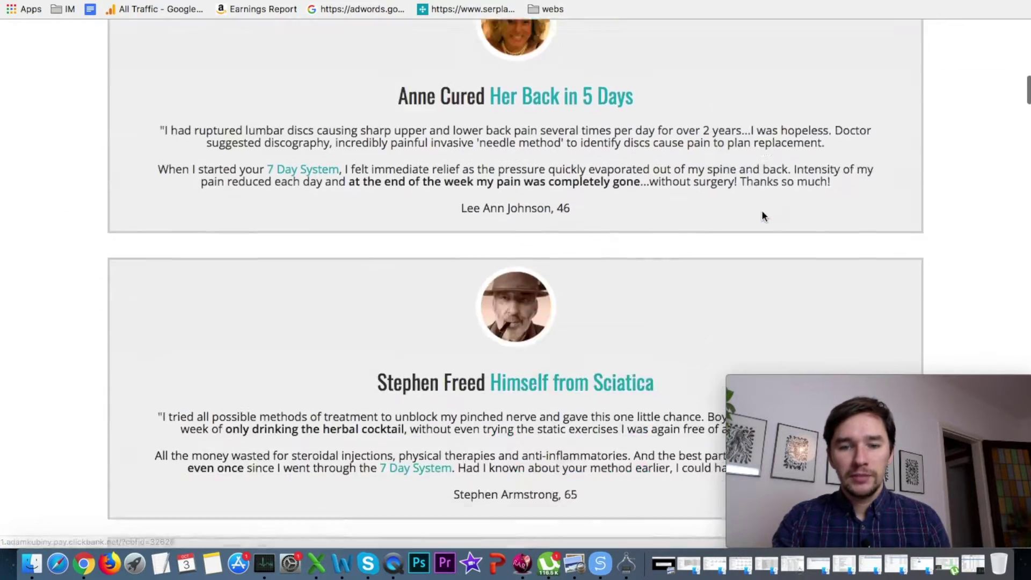
{"action": "scroll", "coordinate": [762, 216], "scroll_direction": "up", "scroll_amount": 15}
{"action": "scroll", "coordinate": [764, 216], "scroll_direction": "up", "scroll_amount": 10}
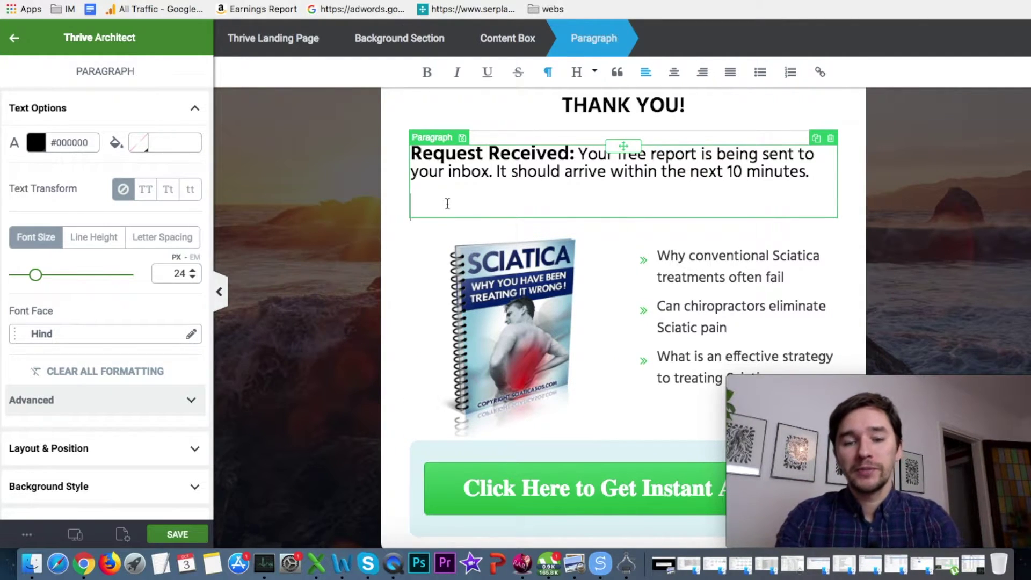
Step: Add 'While you are waiting for your free report…' promoting a free video on a 7-day sciatica trick
{"action": "type", "text": "While you are waiting for your free report, take a seco"}
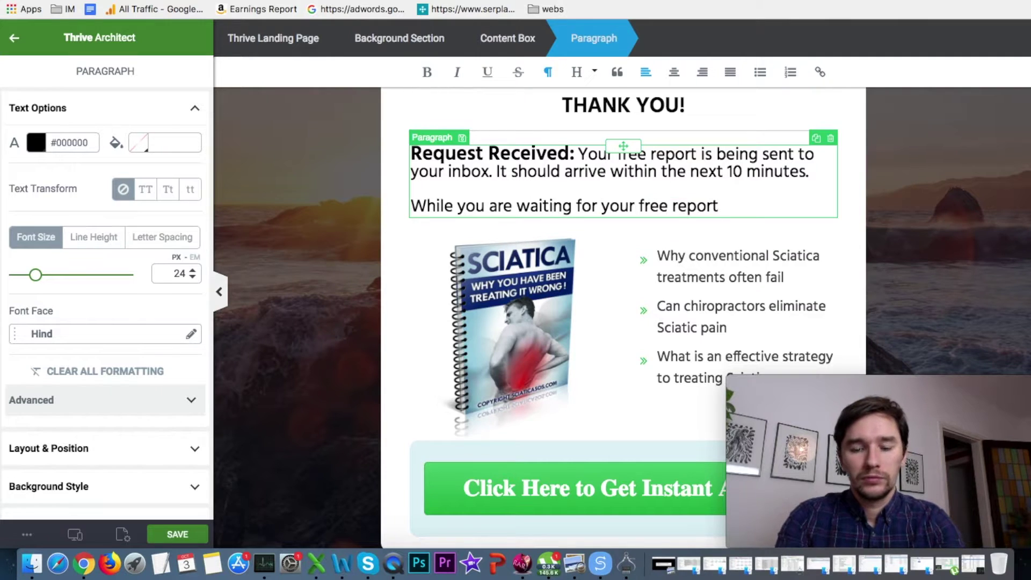
{"action": "type", "text": "nd and go watch a free video presentatio"}
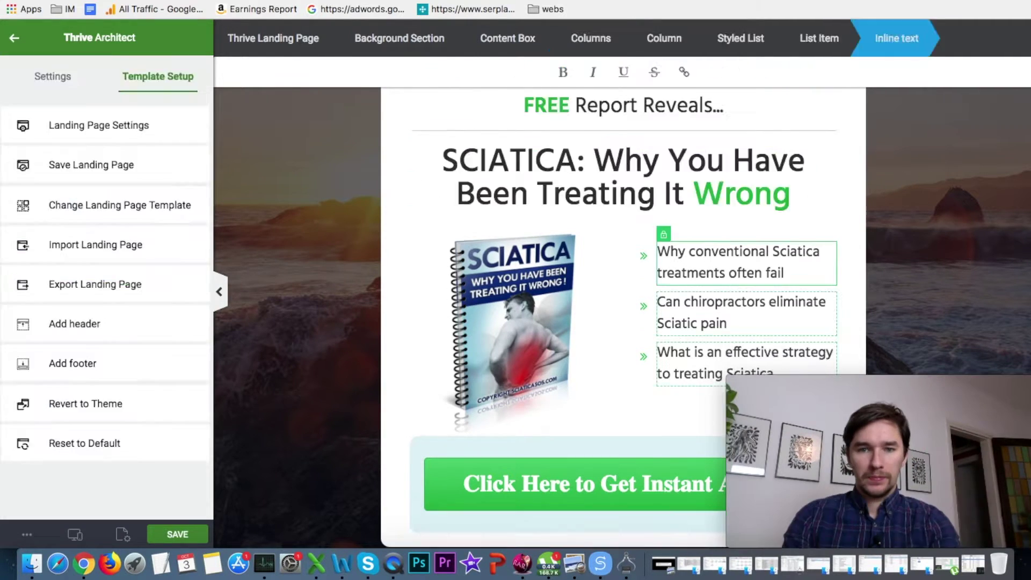
{"action": "type", "text": "n"}
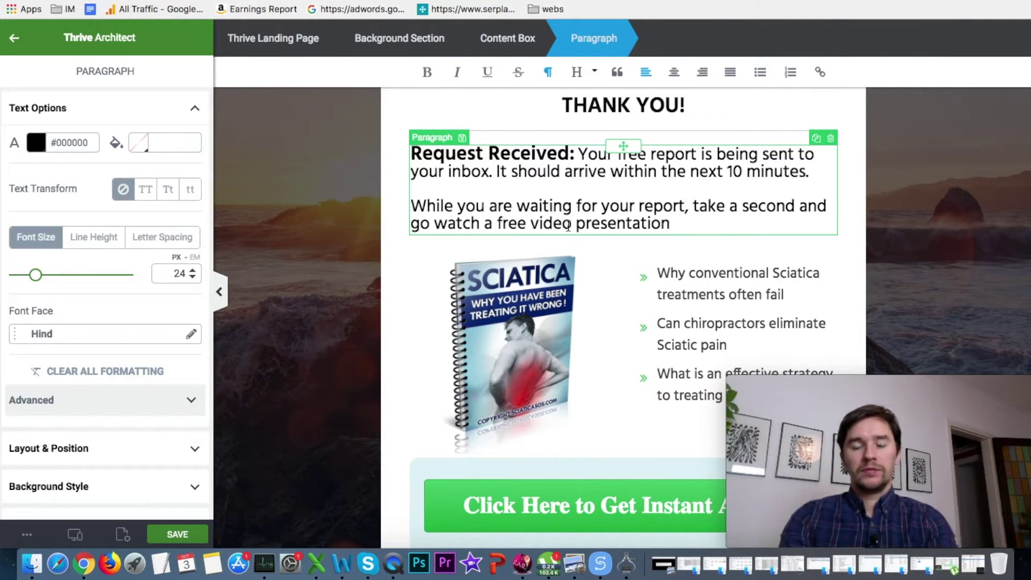
{"action": "key", "text": "BackSpace"}
{"action": "key", "text": "BackSpace"}
{"action": "key", "text": "BackSpace"}
{"action": "key", "text": "BackSpace"}
{"action": "key", "text": "BackSpace"}
{"action": "key", "text": "BackSpace"}
{"action": "key", "text": "BackSpace"}
{"action": "key", "text": "BackSpace"}
{"action": "key", "text": "BackSpace"}
{"action": "key", "text": "BackSpace"}
{"action": "key", "text": "BackSpace"}
{"action": "key", "text": "BackSpace"}
{"action": "type", "text": "that show"}
{"action": "key", "text": "BackSpace"}
{"action": "key", "text": "BackSpace"}
{"action": "key", "text": "BackSpace"}
{"action": "key", "text": "BackSpace"}
{"action": "key", "text": "BackSpace"}
{"action": "key", "text": "BackSpace"}
{"action": "key", "text": "BackSpace"}
{"action": "key", "text": "BackSpace"}
{"action": "key", "text": "BackSpace"}
{"action": "type", "text": "and"}
{"action": "key", "text": "BackSpace"}
{"action": "key", "text": "BackSpace"}
{"action": "key", "text": "BackSpace"}
{"action": "key", "text": "BackSpace"}
{"action": "type", "text": "that presents a surprisingly easy"}
{"action": "type", "text": "simple trick"}
{"action": "type", "text": "which wipes off sciatica in 7 days"}
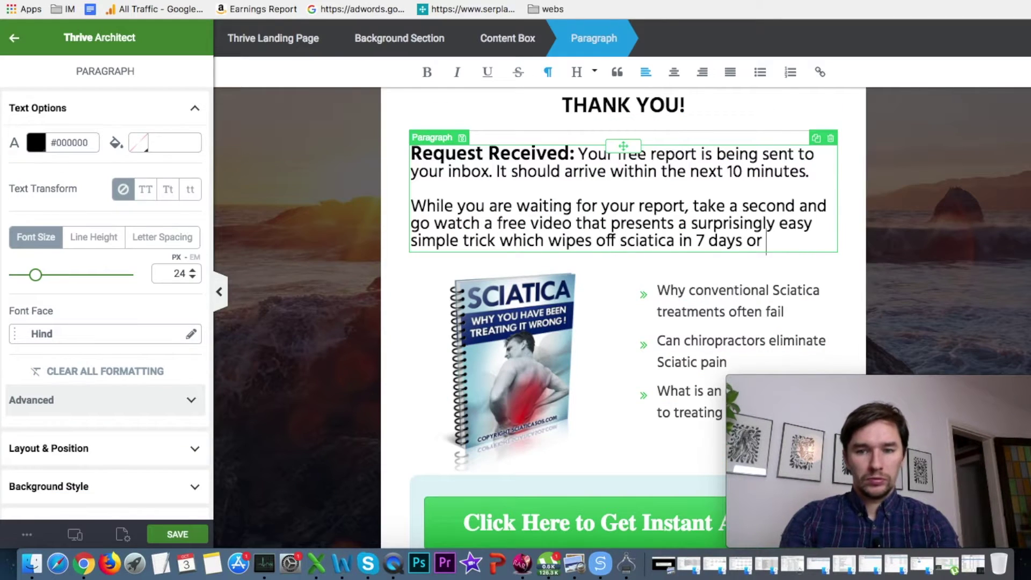
{"action": "type", "text": "or less regar"}
{"action": "type", "text": "dless your age or medical condition:"}
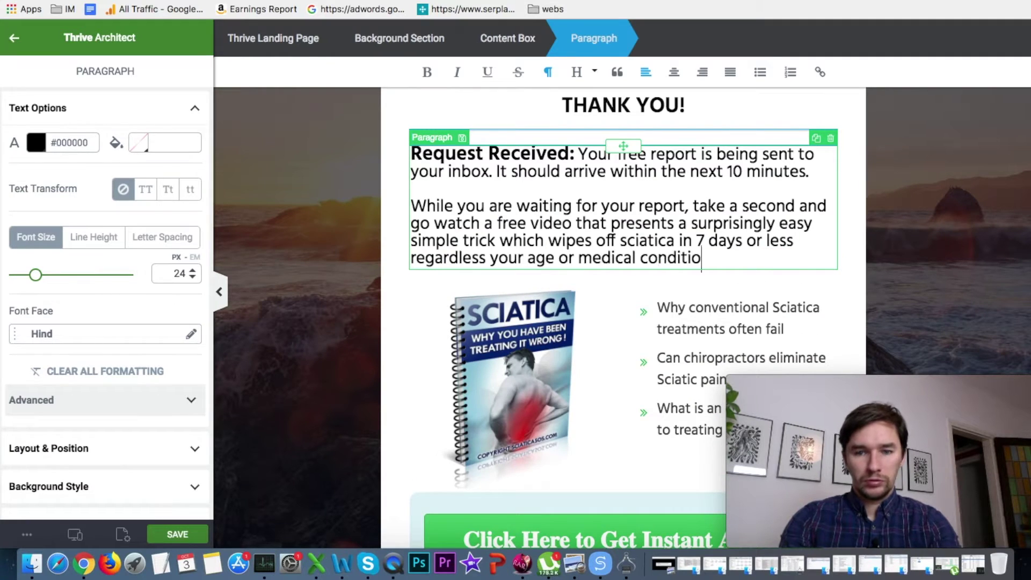
{"action": "scroll", "coordinate": [600, 252], "scroll_direction": "down", "scroll_amount": 2}
{"action": "left_click", "coordinate": [671, 242]}
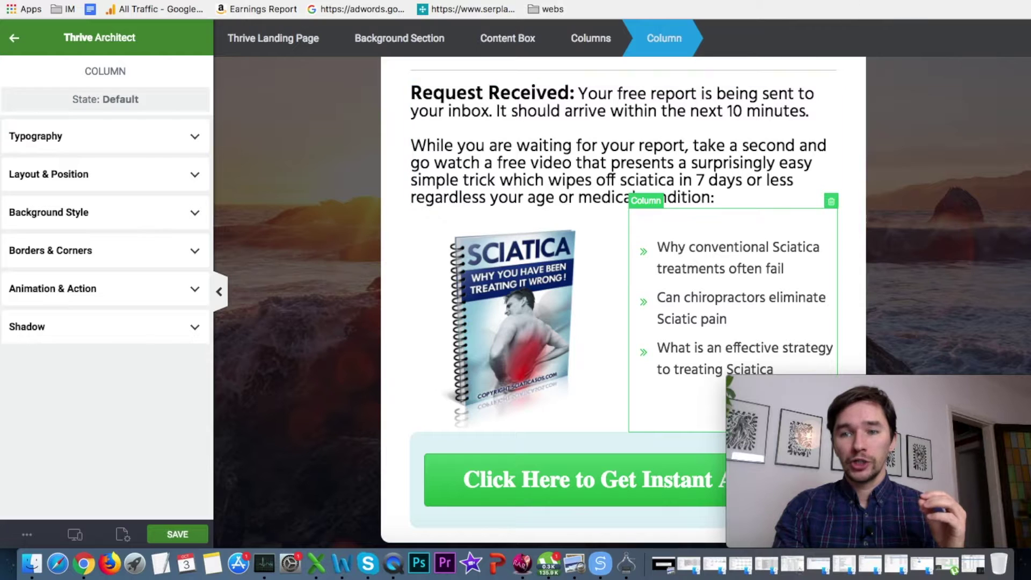
Step: Capture a screenshot of the sales page's sciatica and back pain video image
{"action": "key", "text": "ctrl+Tab"}
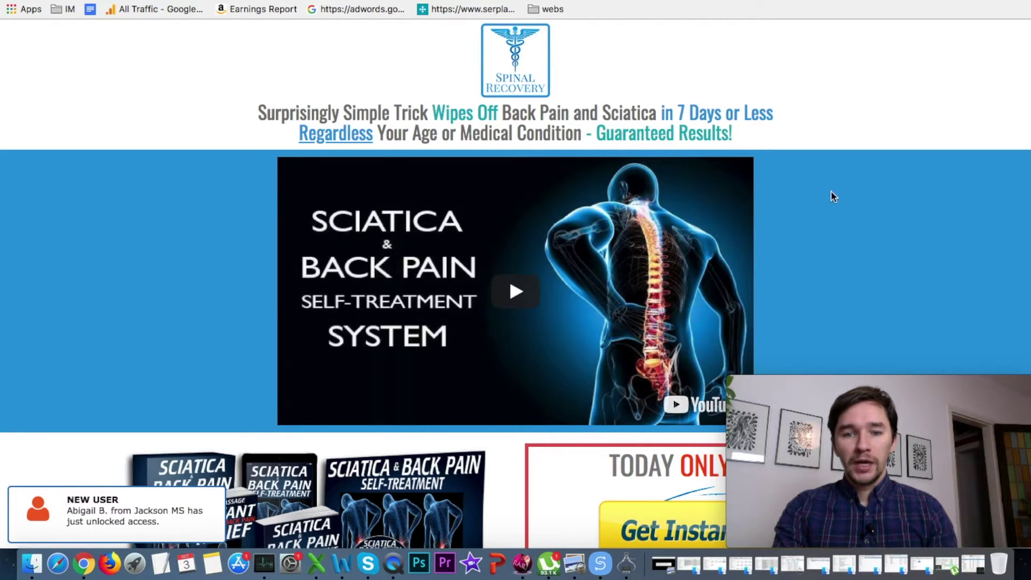
{"action": "scroll", "coordinate": [830, 191], "scroll_direction": "down", "scroll_amount": 3}
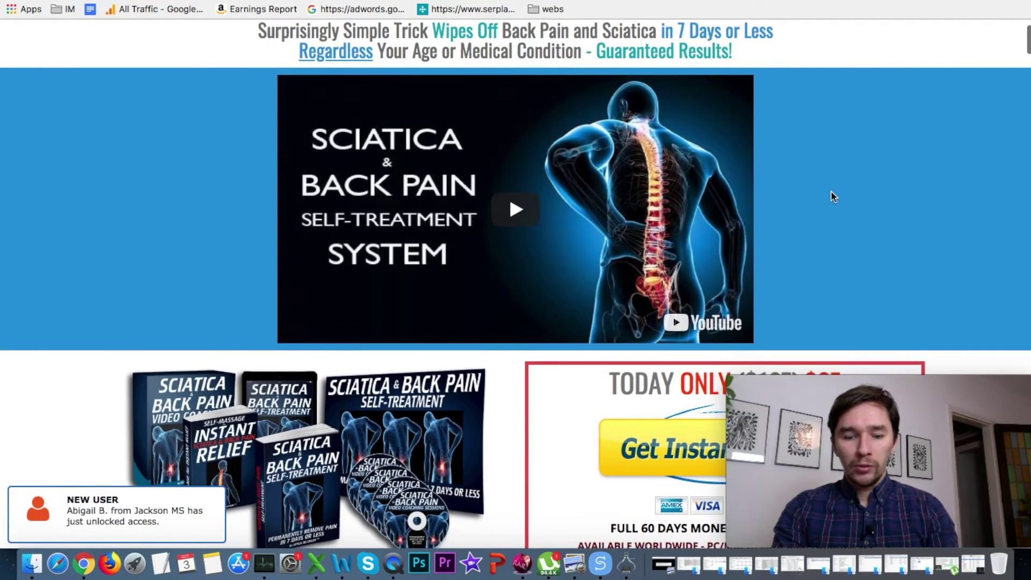
{"action": "key", "text": "super+shift+4"}
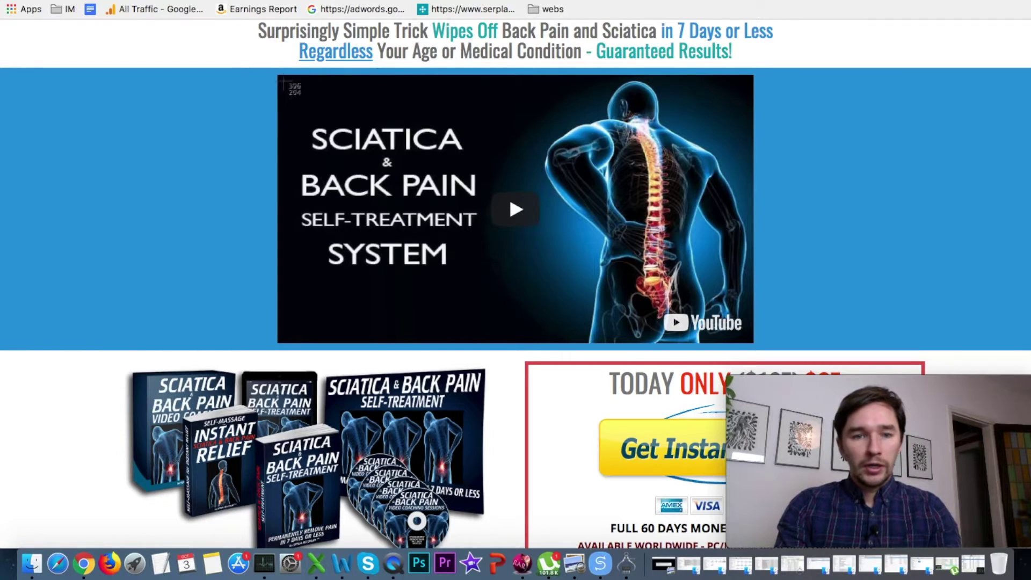
{"action": "left_click_drag", "start_coordinate": [277, 75], "coordinate": [752, 342]}
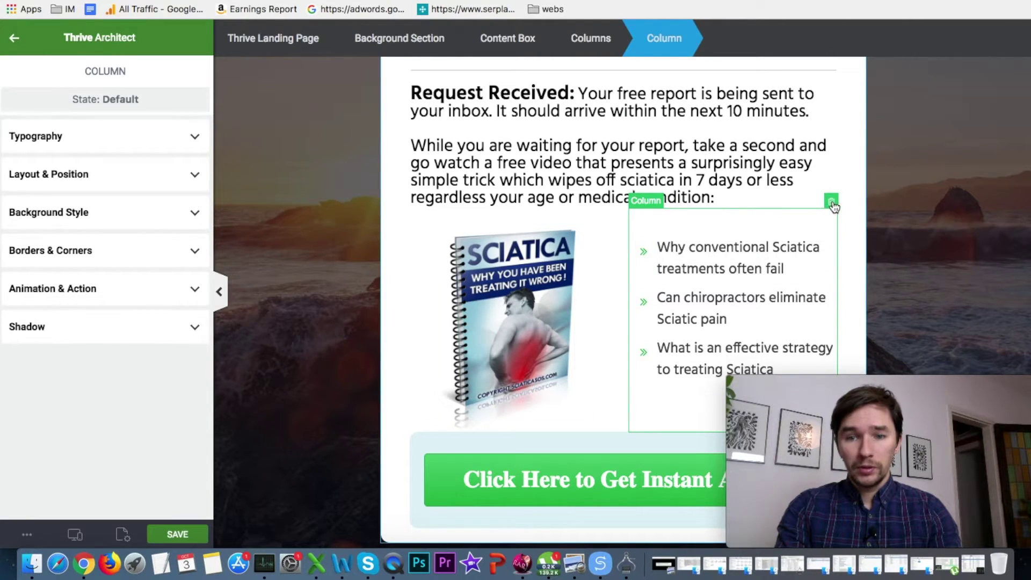
Step: Delete the bullet list and the now-empty right column
{"action": "left_click", "coordinate": [821, 235]}
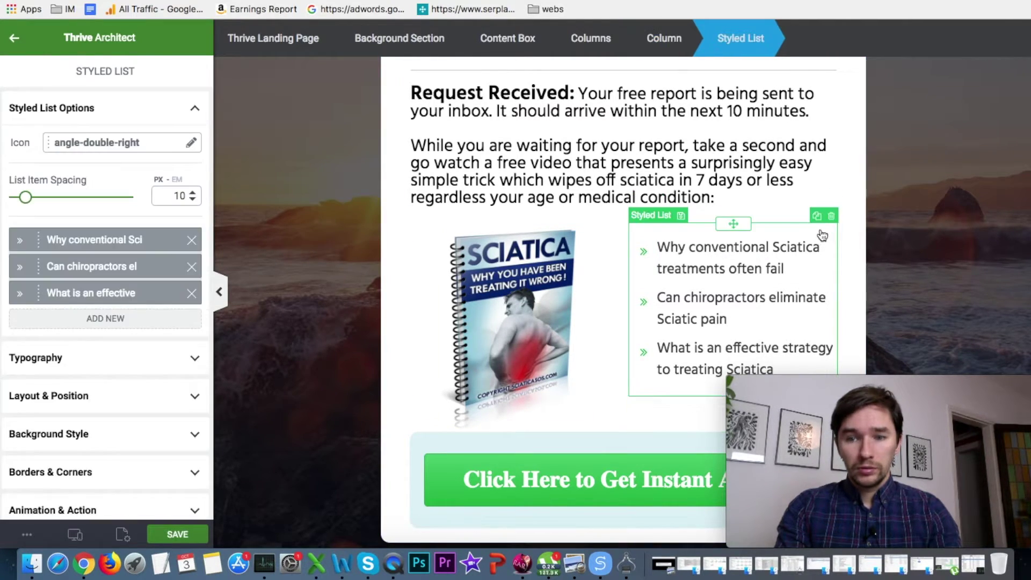
{"action": "left_click", "coordinate": [831, 216]}
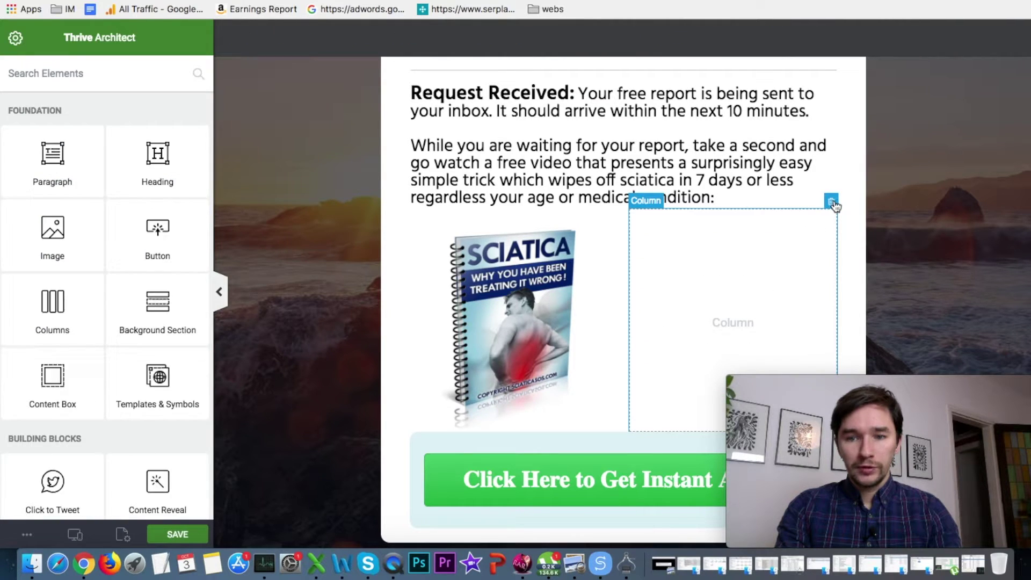
{"action": "left_click", "coordinate": [834, 204]}
Step: Replace the book cover with the sciatica video thumbnail, enlarged to 586 px
{"action": "left_click", "coordinate": [629, 255]}
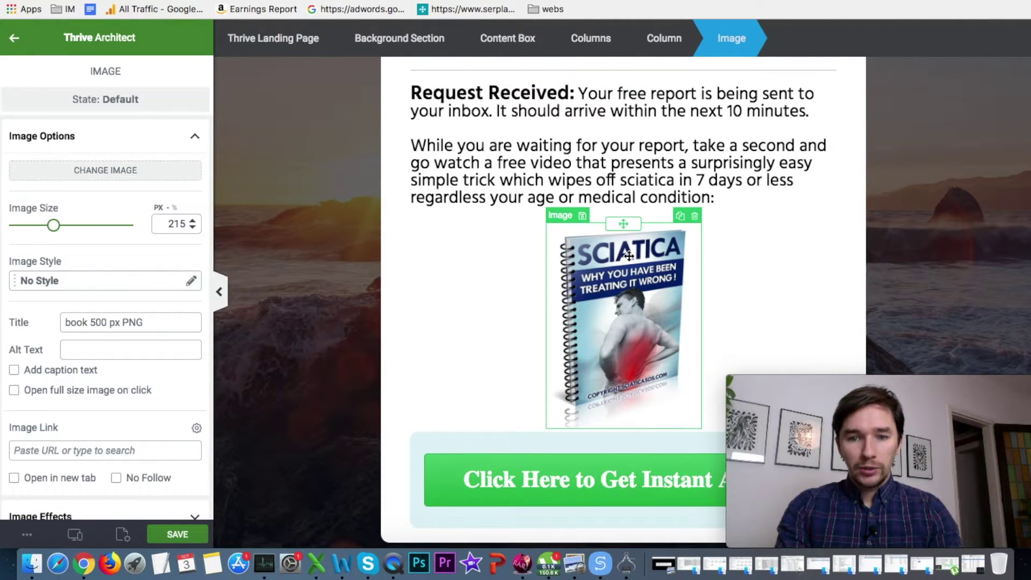
{"action": "left_click", "coordinate": [77, 177]}
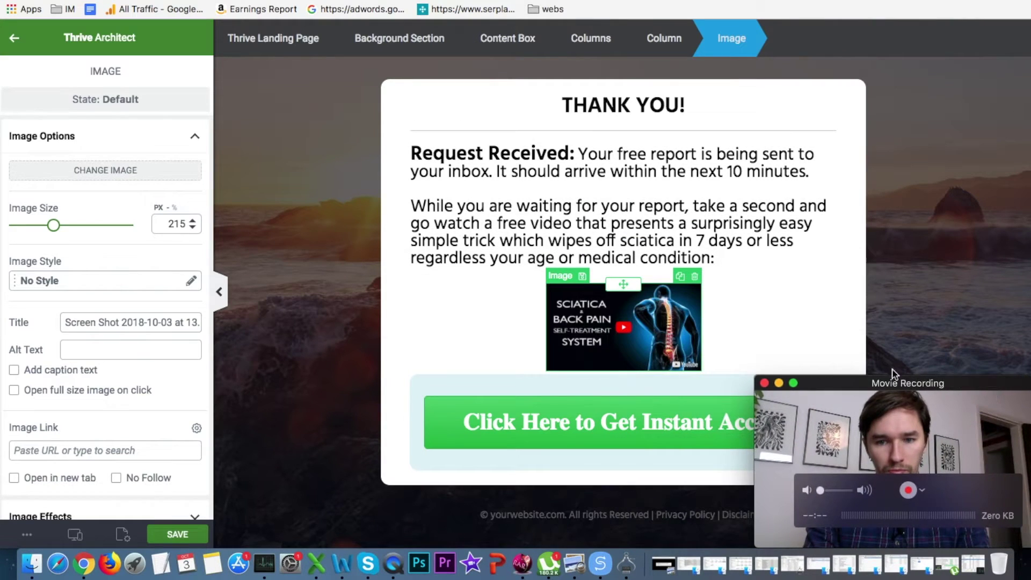
{"action": "left_click", "coordinate": [75, 227]}
{"action": "left_click_drag", "start_coordinate": [76, 230], "coordinate": [126, 225]}
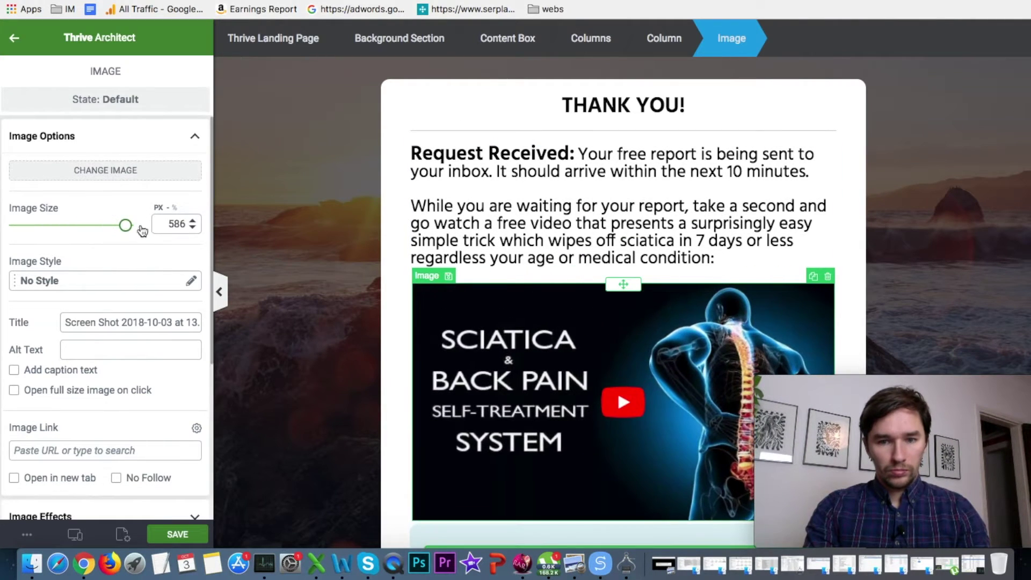
{"action": "scroll", "coordinate": [623, 301], "scroll_direction": "down", "scroll_amount": 3}
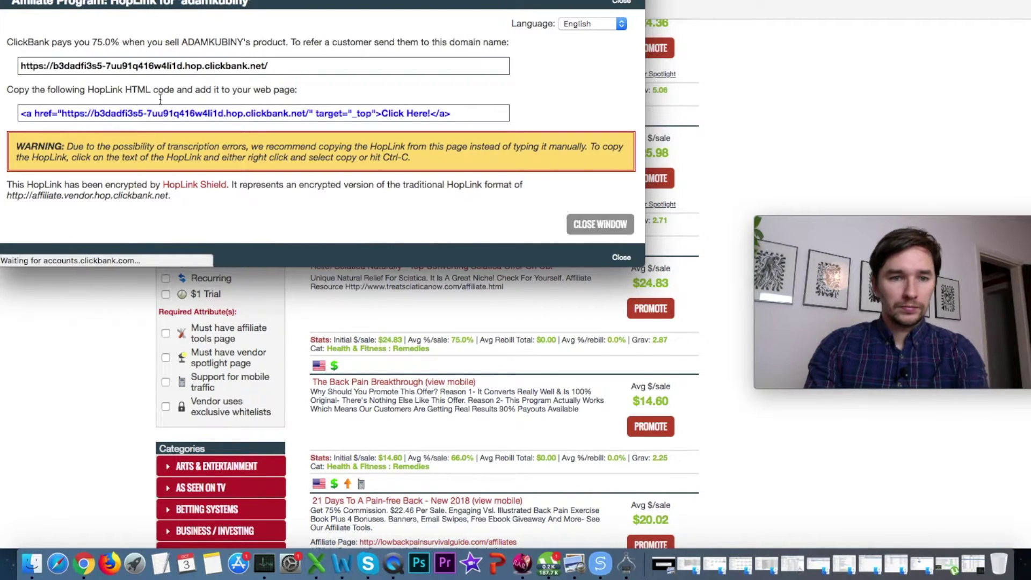
Step: Copy the Great Back Pain & Sciatica HopLink URL and close the HopLink window
{"action": "left_click", "coordinate": [227, 65]}
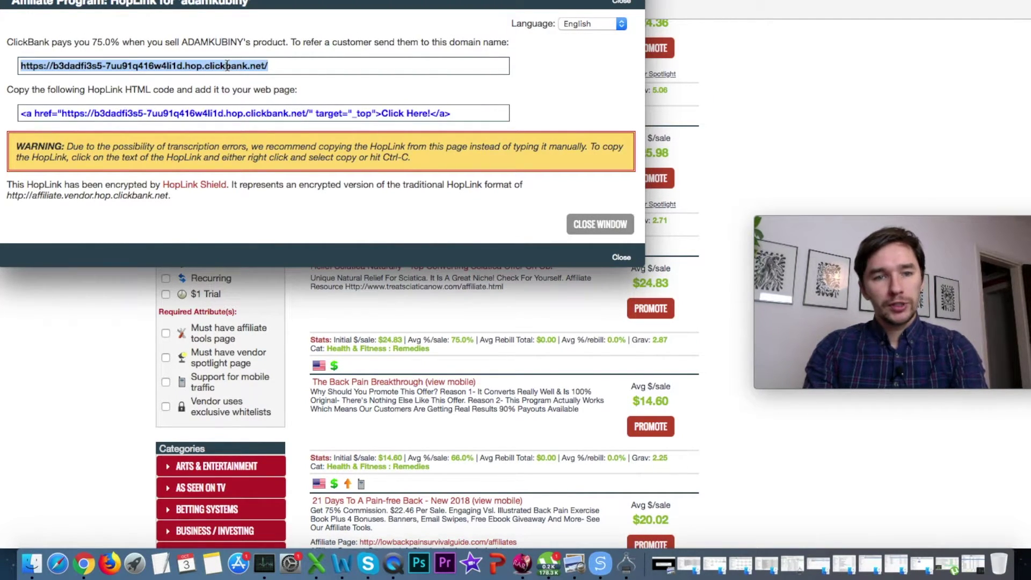
{"action": "left_click", "coordinate": [622, 6]}
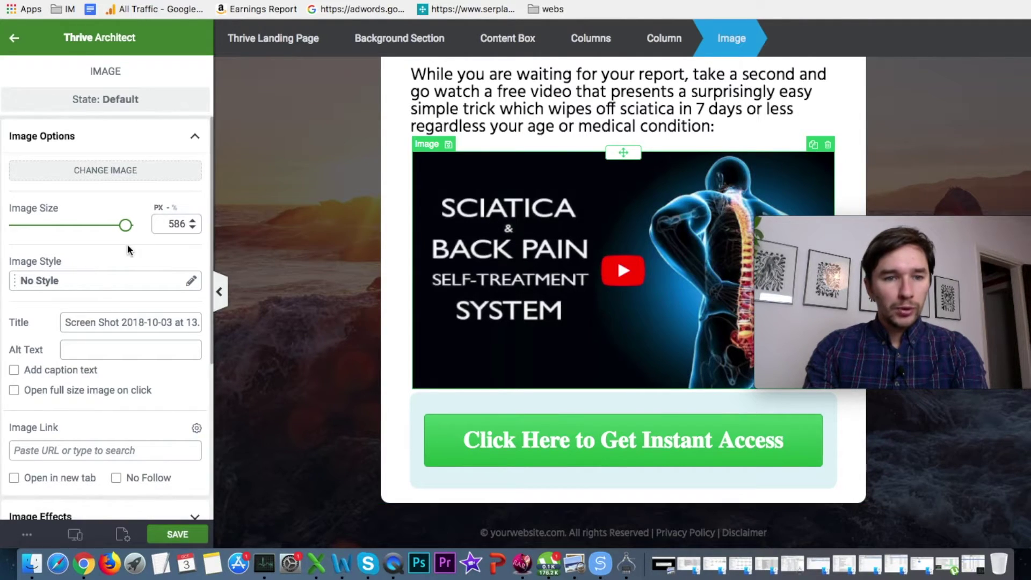
Step: Paste the ClickBank hop URL as the video image's link, opening in a new tab, and save
{"action": "scroll", "coordinate": [107, 247], "scroll_direction": "down", "scroll_amount": 5}
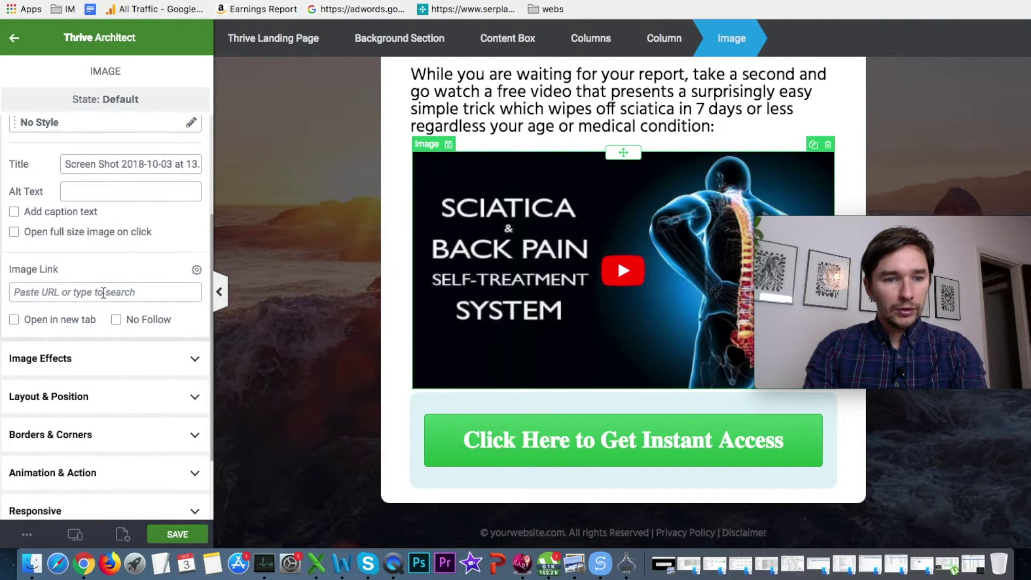
{"action": "scroll", "coordinate": [54, 269], "scroll_direction": "up", "scroll_amount": 5}
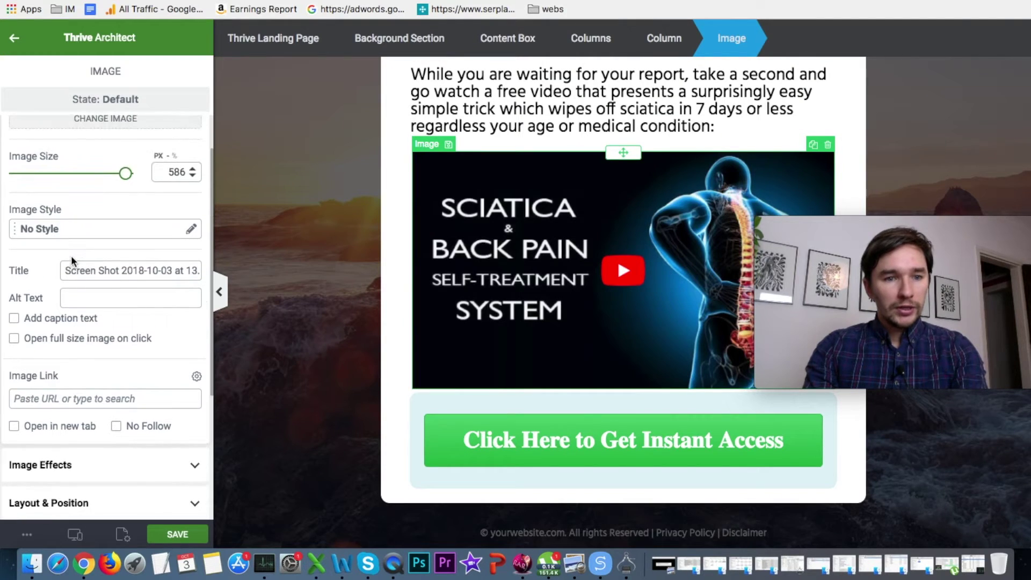
{"action": "scroll", "coordinate": [46, 322], "scroll_direction": "down", "scroll_amount": 7}
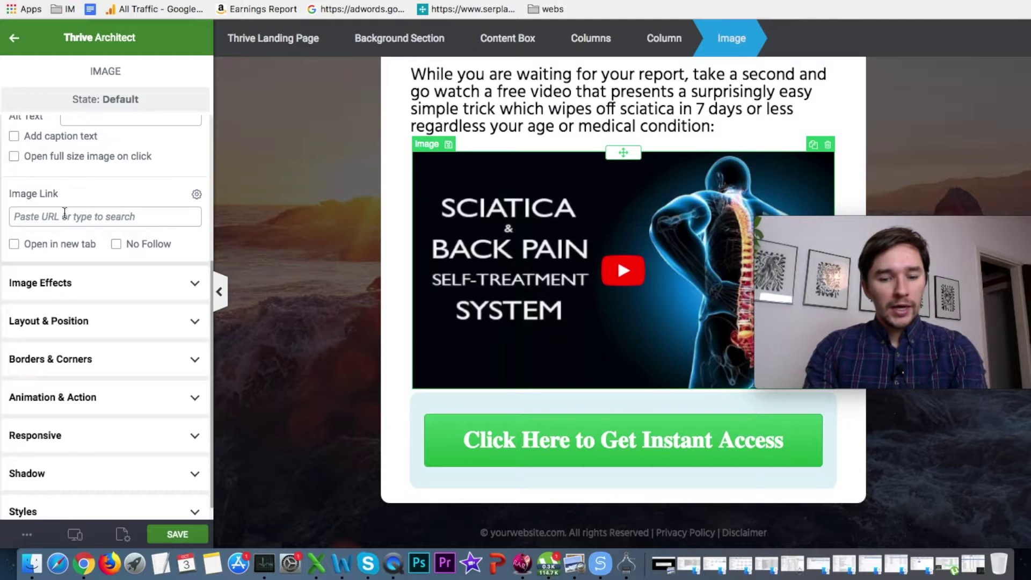
{"action": "key", "text": "super+v"}
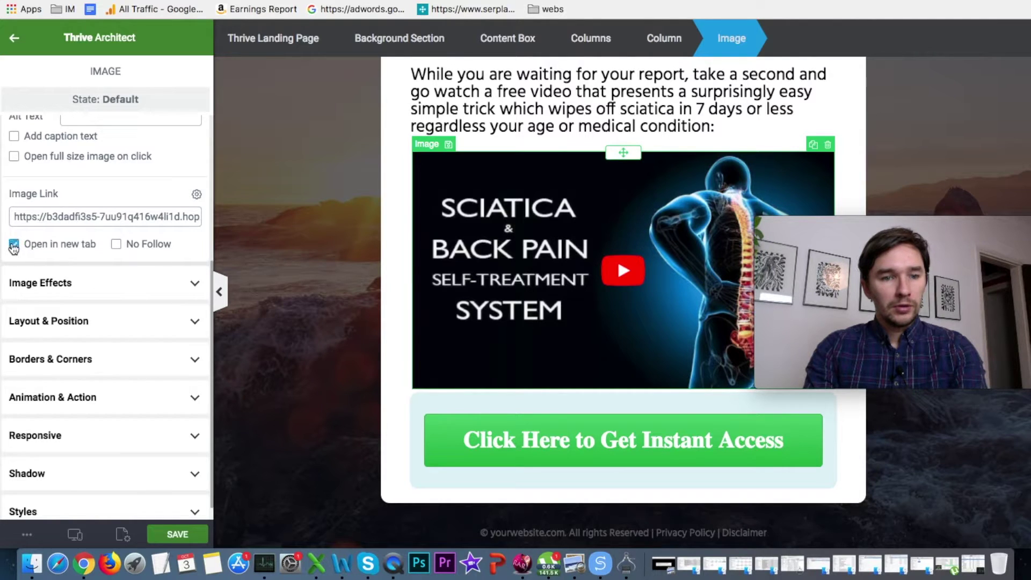
{"action": "left_click", "coordinate": [178, 534]}
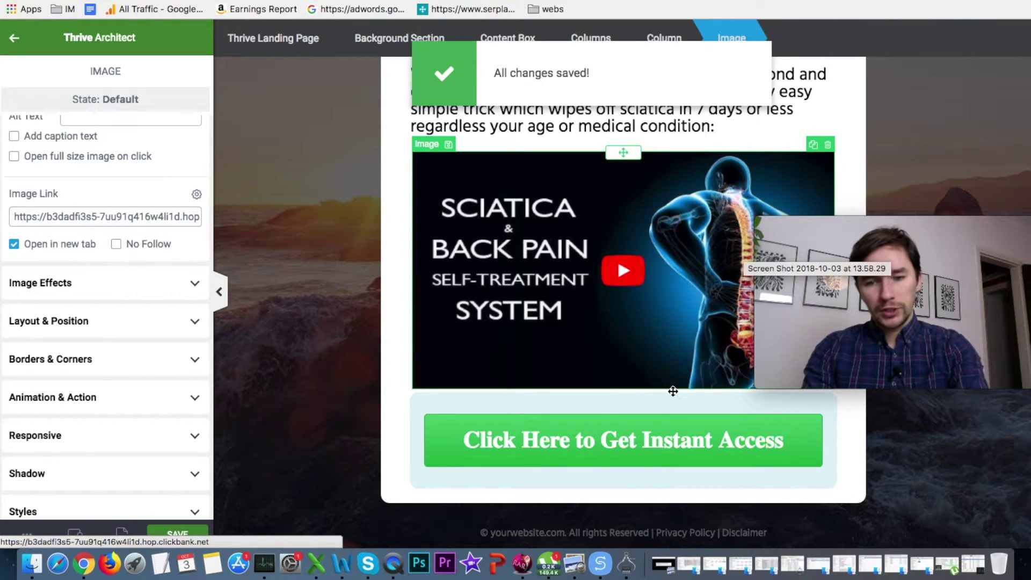
Step: Change the button wording to 'Click Here to Watch Free VIDEO >>'
{"action": "left_click", "coordinate": [693, 442]}
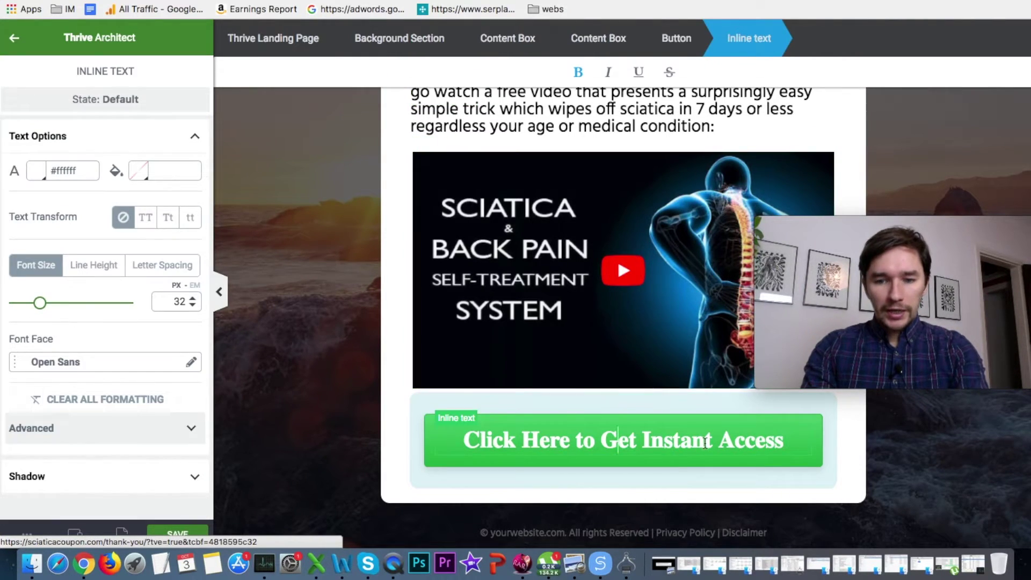
{"action": "triple_click", "coordinate": [701, 442]}
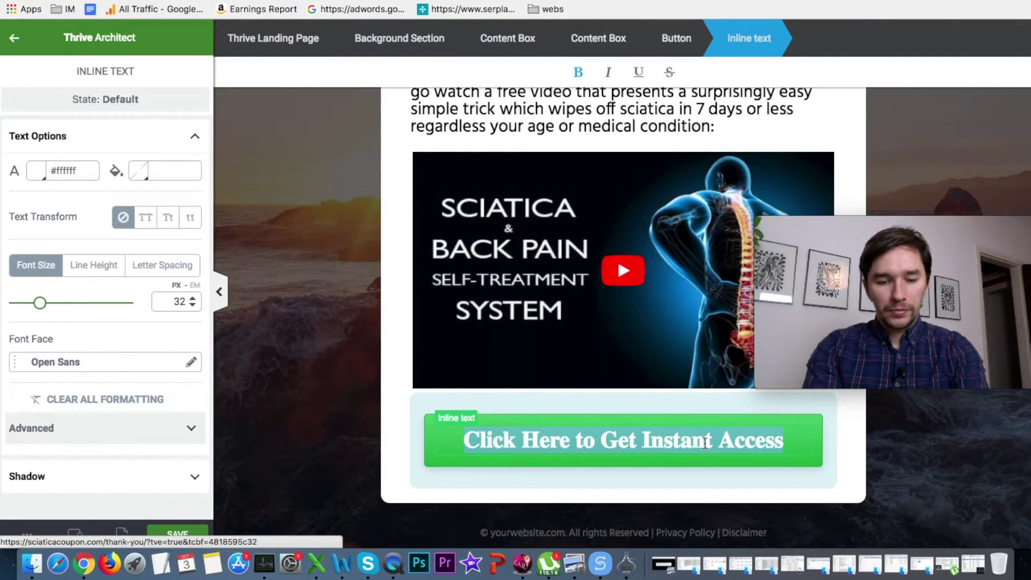
{"action": "key", "text": "Right"}
{"action": "key", "text": "BackSpace"}
{"action": "key", "text": "BackSpace"}
{"action": "key", "text": "BackSpace"}
{"action": "key", "text": "BackSpace"}
{"action": "key", "text": "BackSpace"}
{"action": "key", "text": "BackSpace"}
{"action": "key", "text": "BackSpace"}
{"action": "key", "text": "BackSpace"}
{"action": "key", "text": "BackSpace"}
{"action": "key", "text": "BackSpace"}
{"action": "key", "text": "BackSpace"}
{"action": "key", "text": "BackSpace"}
{"action": "key", "text": "BackSpace"}
{"action": "key", "text": "BackSpace"}
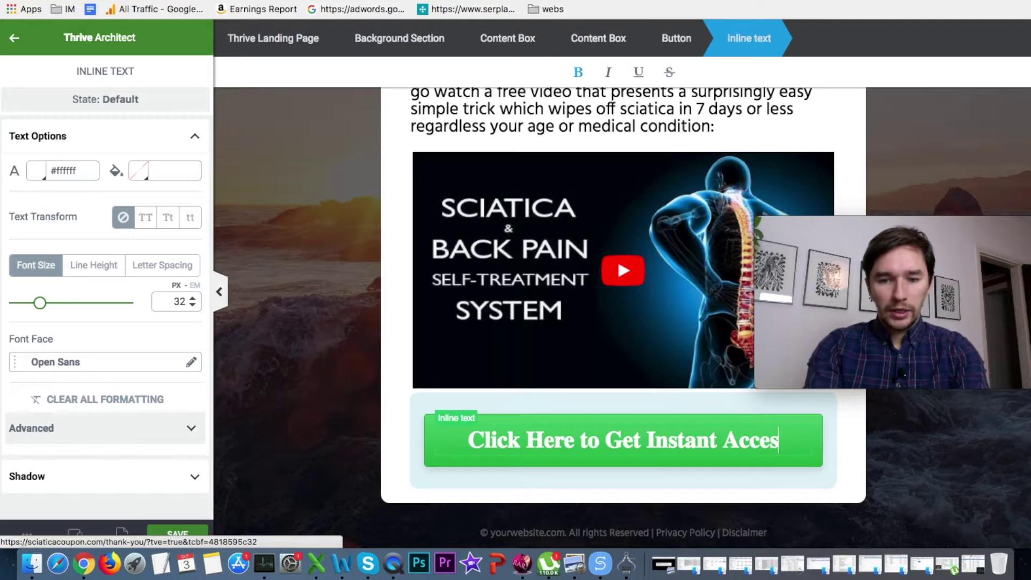
{"action": "key", "text": "BackSpace"}
{"action": "key", "text": "BackSpace"}
{"action": "key", "text": "BackSpace"}
{"action": "key", "text": "BackSpace"}
{"action": "type", "text": "W"}
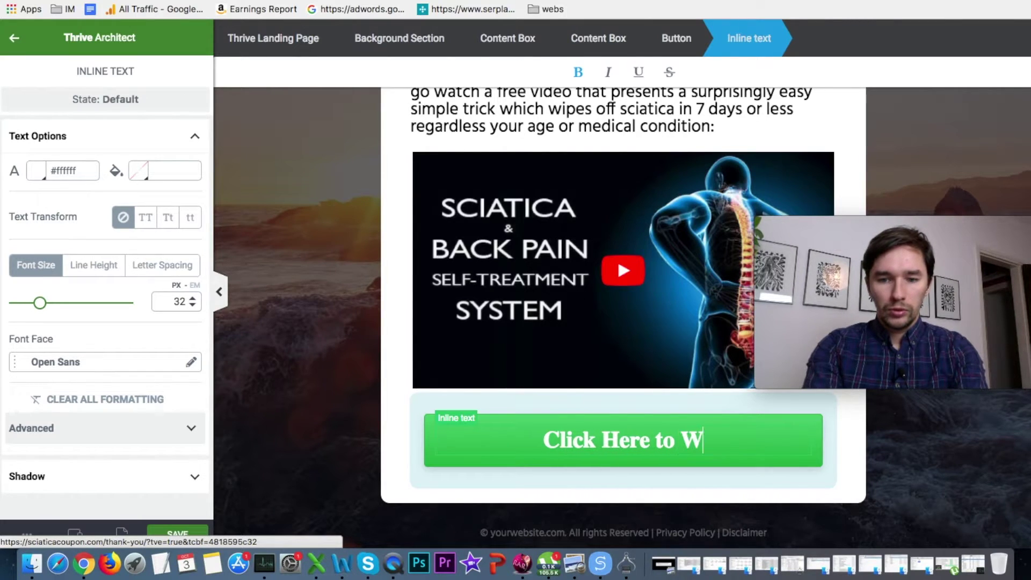
{"action": "type", "text": "atch Free VIDEO >>"}
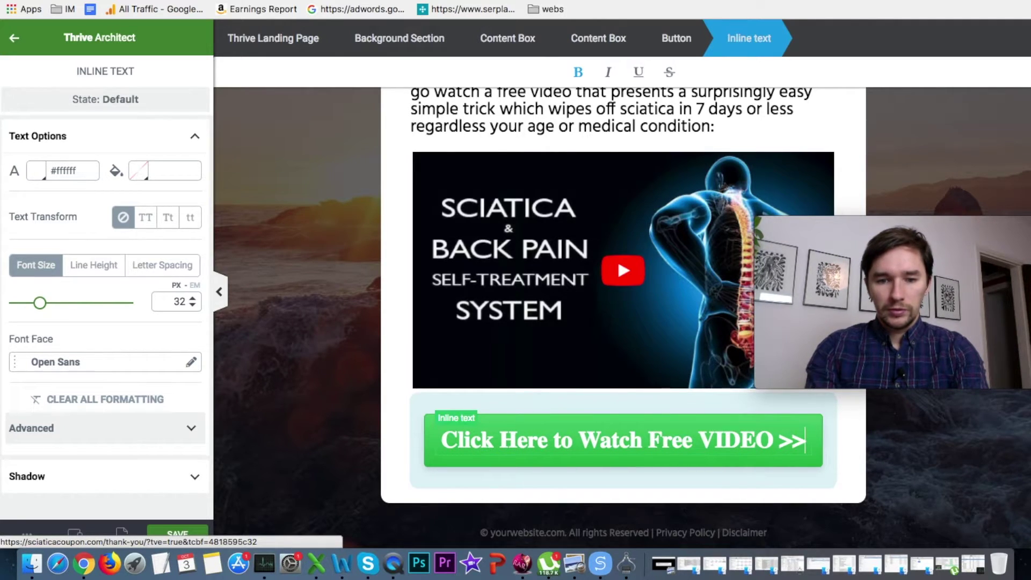
Step: Set the button text to the Web Safe font Tahoma at 28 px
{"action": "key", "text": "super+a"}
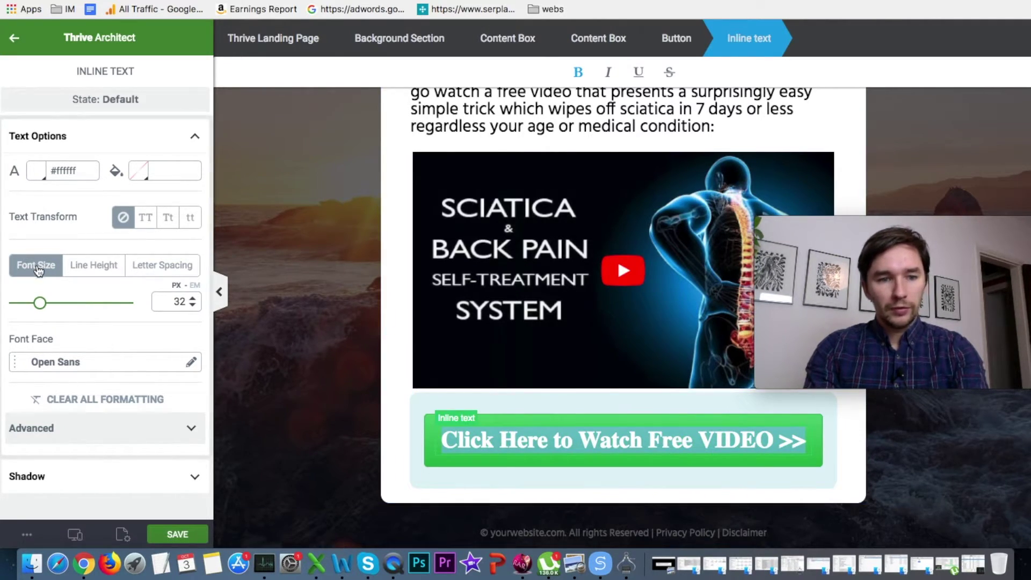
{"action": "left_click", "coordinate": [59, 364]}
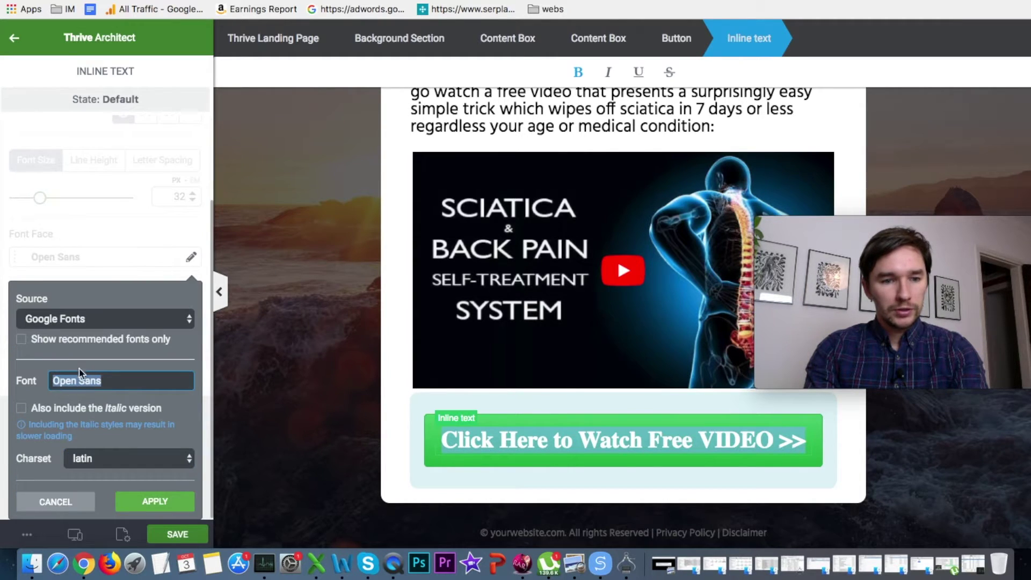
{"action": "left_click", "coordinate": [84, 322]}
{"action": "left_click", "coordinate": [67, 332]}
{"action": "left_click", "coordinate": [80, 454]}
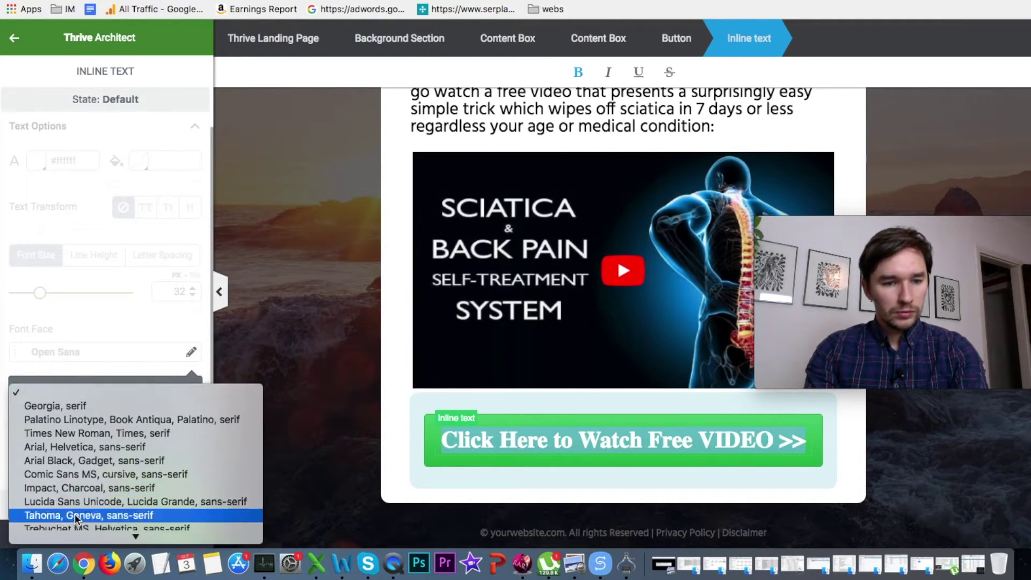
{"action": "left_click", "coordinate": [86, 478]}
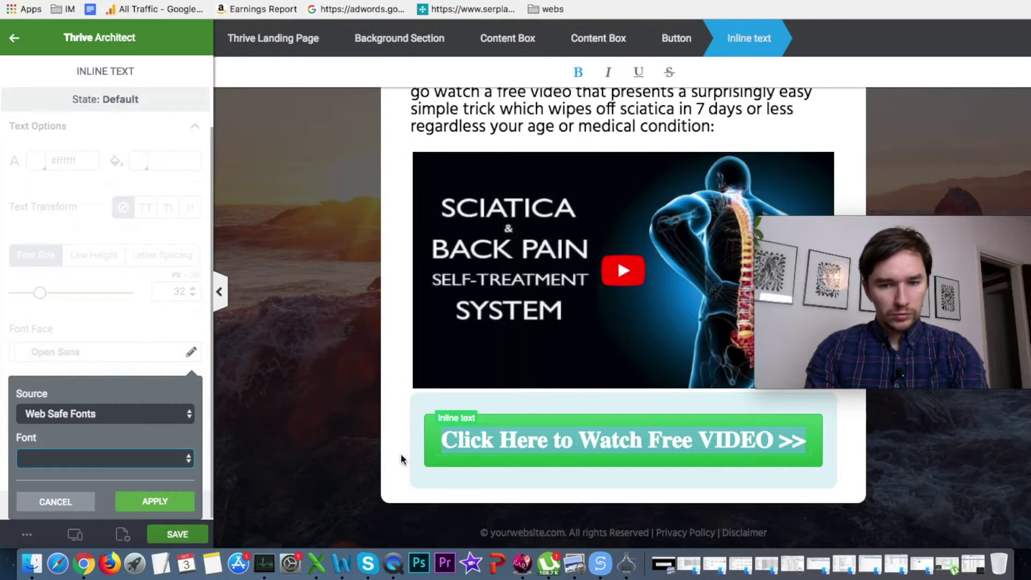
{"action": "left_click", "coordinate": [154, 501]}
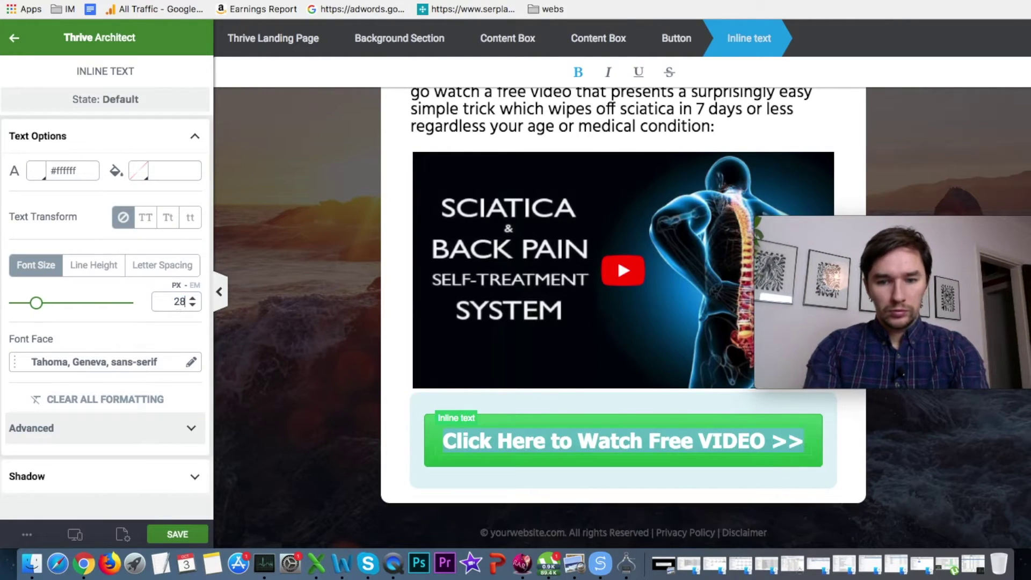
{"action": "left_click", "coordinate": [436, 429]}
{"action": "left_click", "coordinate": [438, 429]}
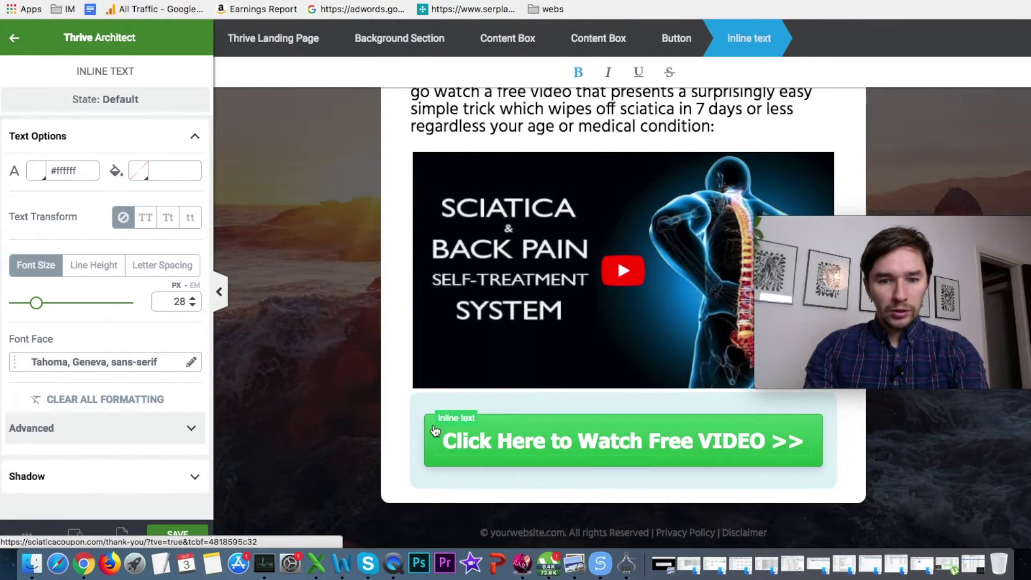
{"action": "left_click", "coordinate": [435, 430]}
{"action": "scroll", "coordinate": [146, 358], "scroll_direction": "down", "scroll_amount": 5}
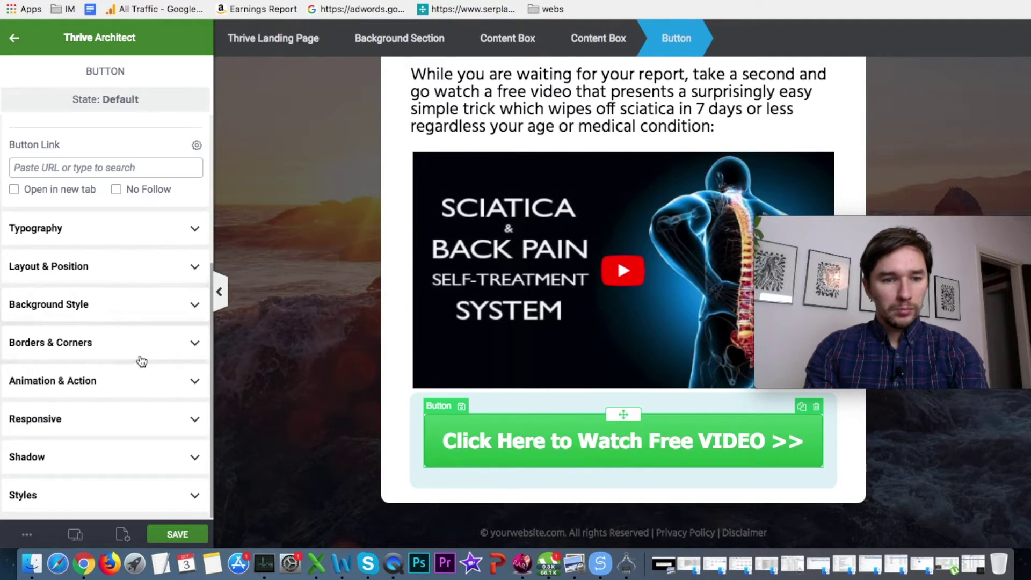
Step: Replace the button's Open Lightbox action with the ClickBank hop link, then save
{"action": "left_click", "coordinate": [152, 391]}
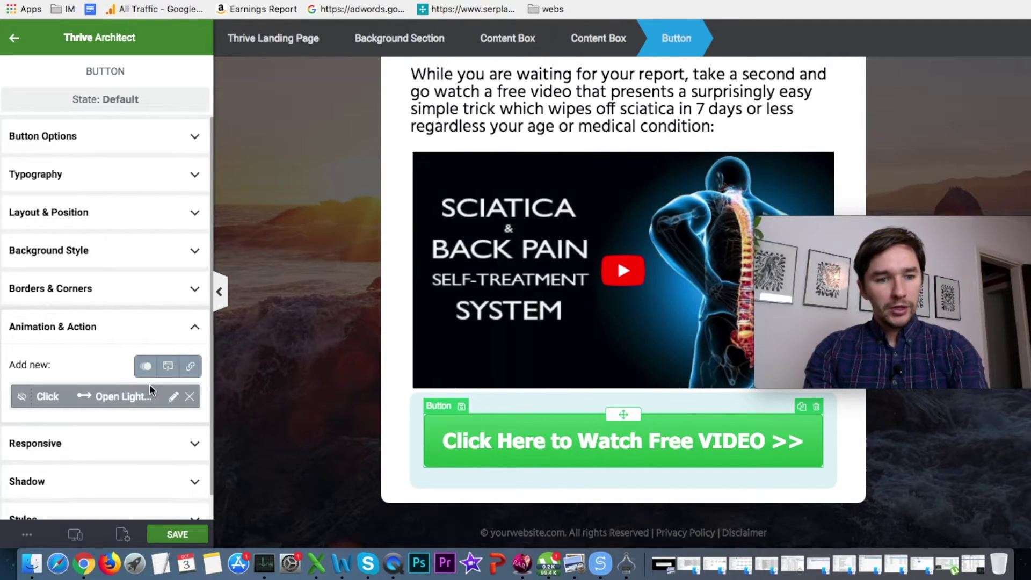
{"action": "left_click", "coordinate": [190, 396]}
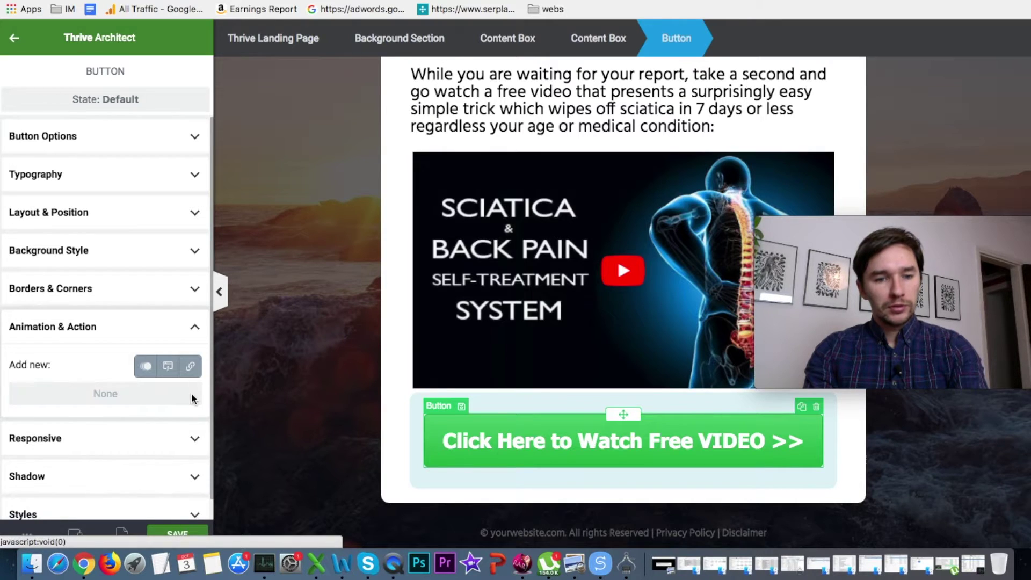
{"action": "left_click", "coordinate": [190, 366]}
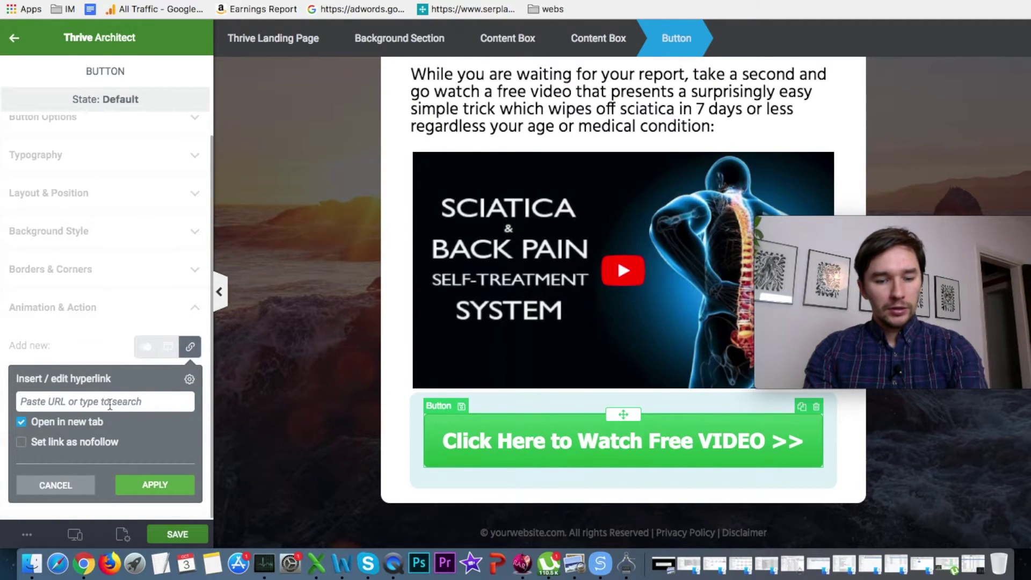
{"action": "type", "text": "https://b3dadfi3s5-7uu91q416w4li1d.hop.clickbank.net/"}
{"action": "scroll", "coordinate": [182, 518], "scroll_direction": "down", "scroll_amount": 1}
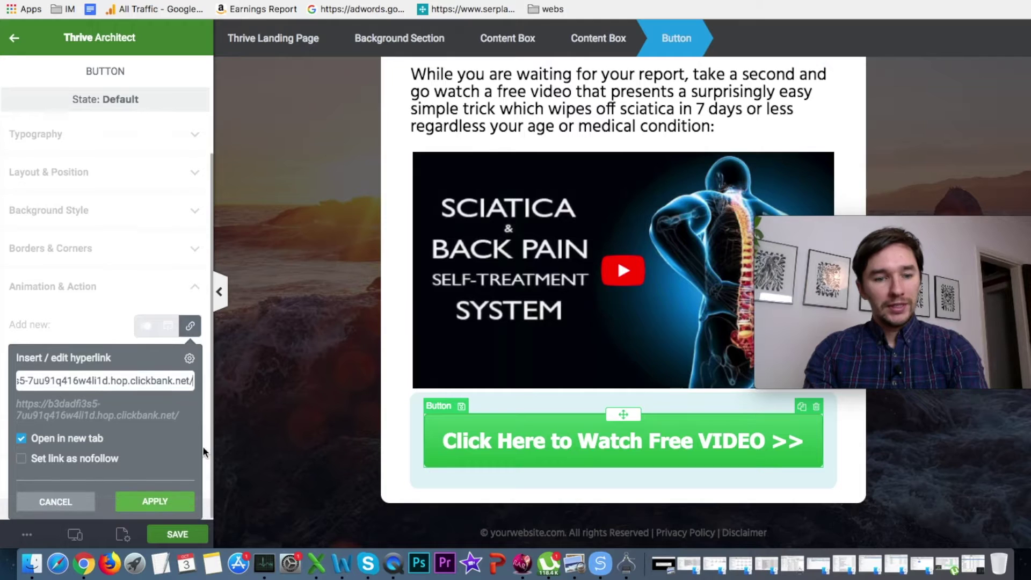
{"action": "left_click", "coordinate": [171, 507]}
{"action": "left_click", "coordinate": [171, 534]}
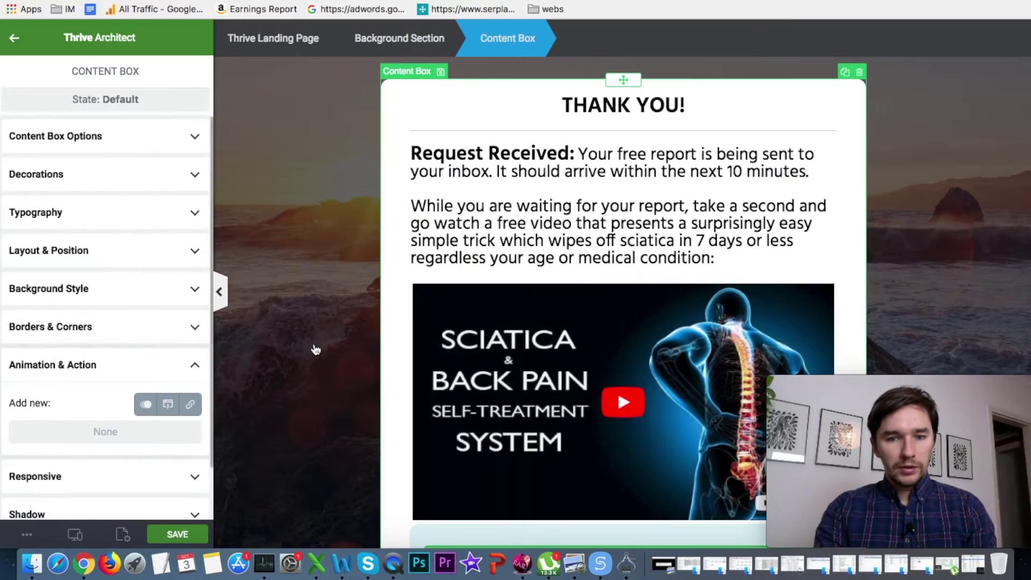
Step: Switch to the mobile preview and set the button label font size to 18
{"action": "left_click", "coordinate": [77, 535]}
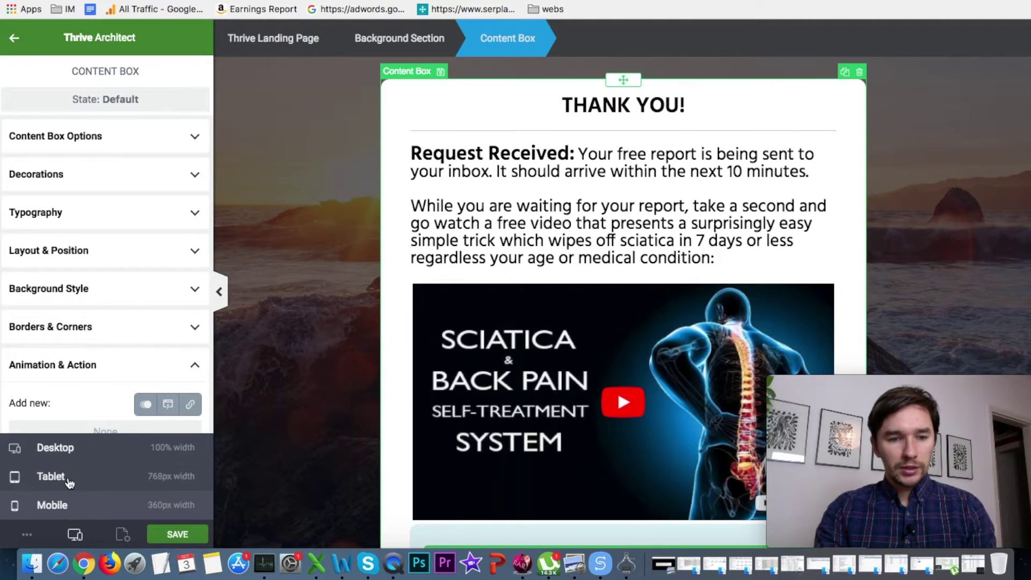
{"action": "left_click", "coordinate": [102, 466]}
{"action": "scroll", "coordinate": [462, 333], "scroll_direction": "down", "scroll_amount": 10}
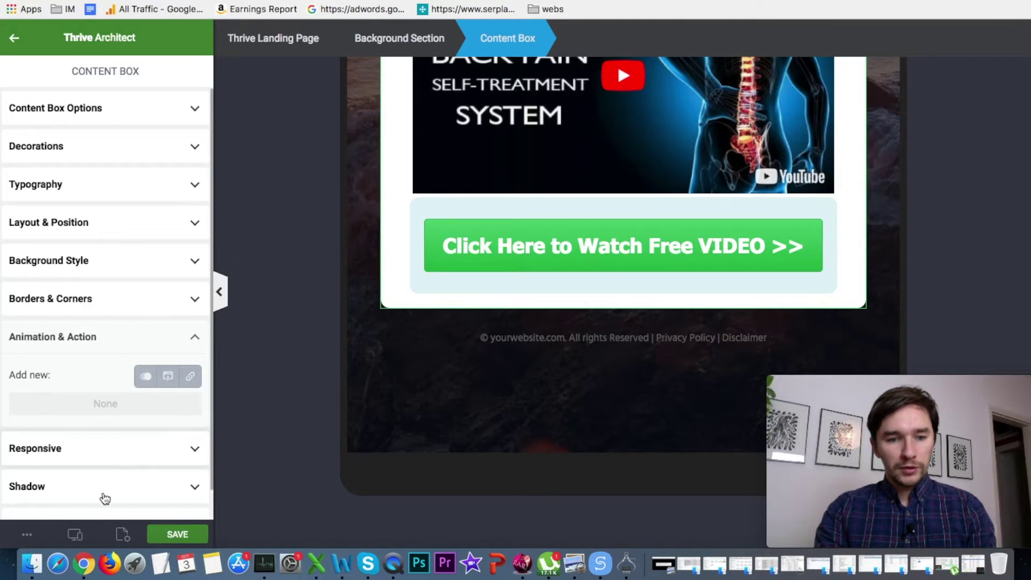
{"action": "left_click", "coordinate": [74, 535]}
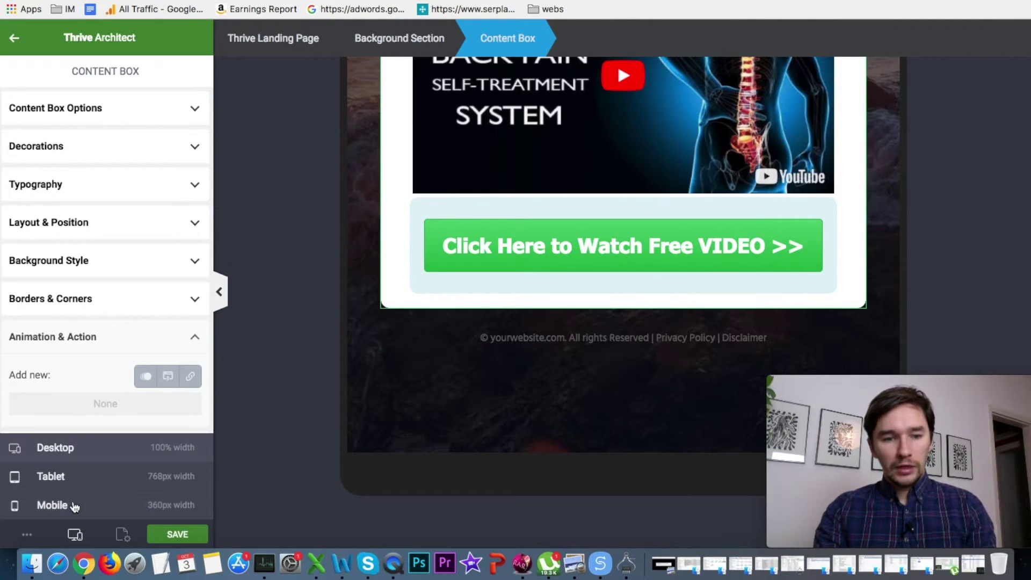
{"action": "left_click", "coordinate": [54, 504]}
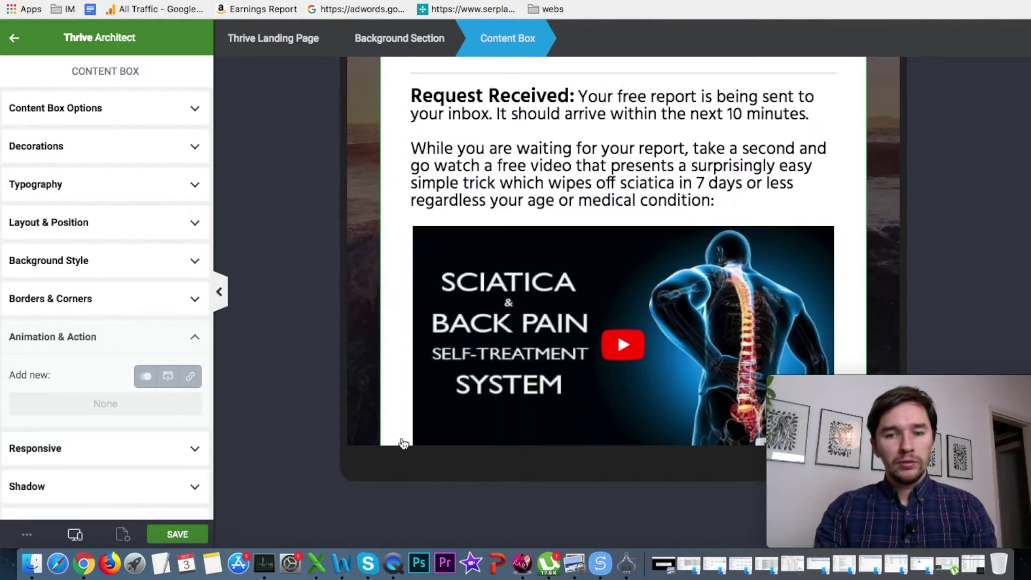
{"action": "scroll", "coordinate": [647, 440], "scroll_direction": "down", "scroll_amount": 3}
{"action": "left_click", "coordinate": [647, 358]}
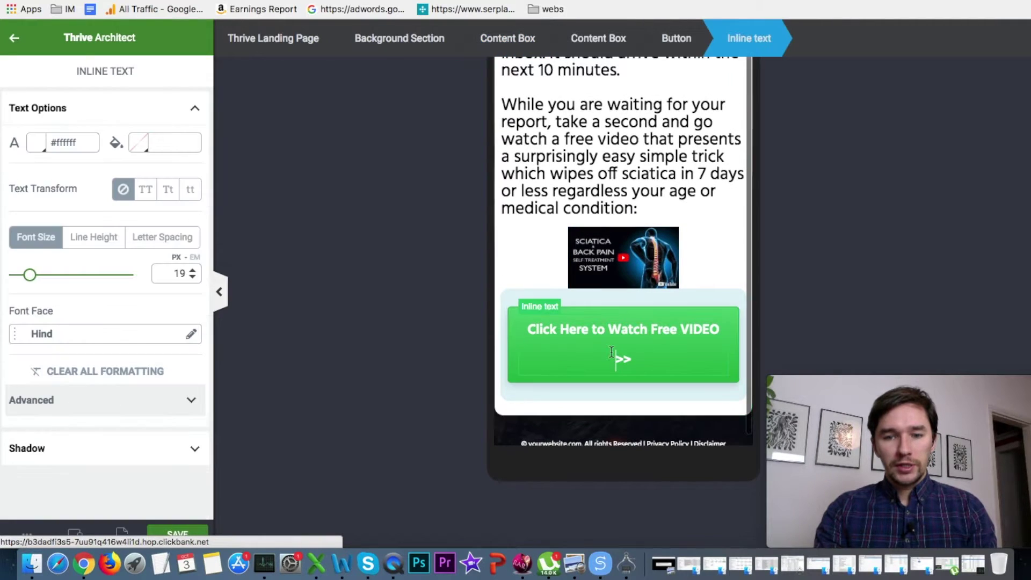
{"action": "left_click_drag", "start_coordinate": [646, 357], "coordinate": [524, 325]}
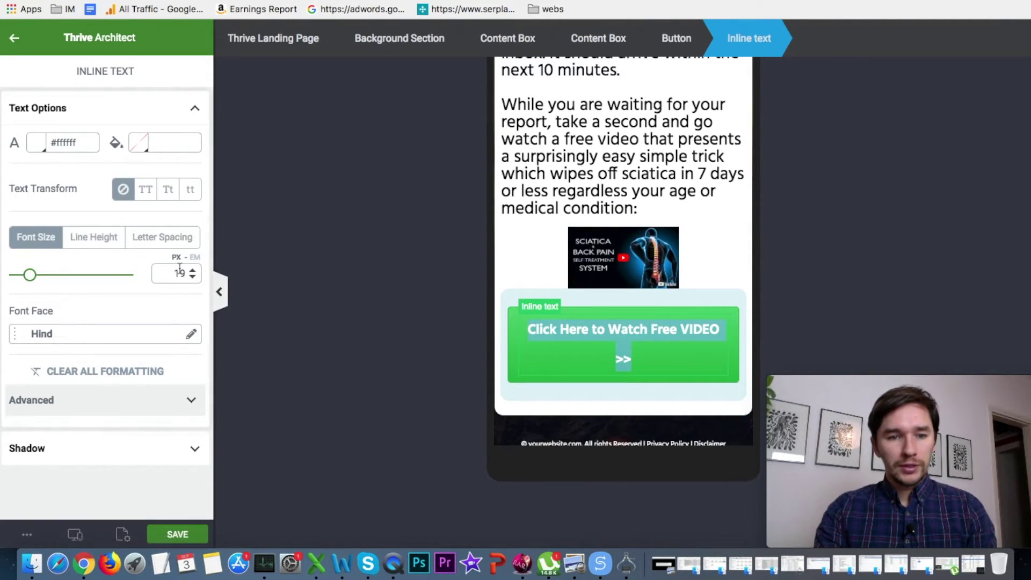
{"action": "type", "text": "18"}
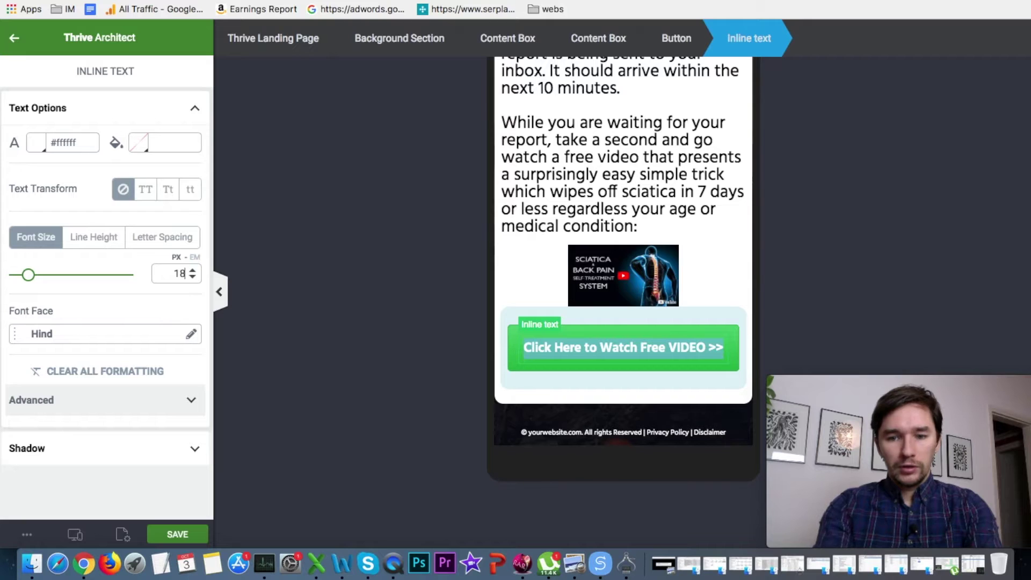
Step: Enlarge the 'While you are waiting' paragraph text to 21 px on mobile
{"action": "left_click", "coordinate": [533, 299]}
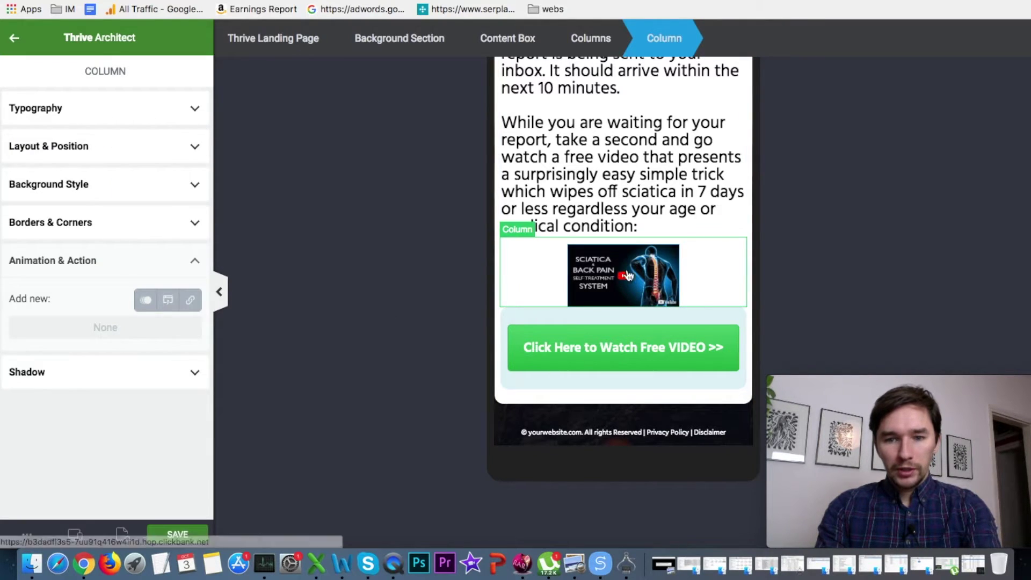
{"action": "scroll", "coordinate": [617, 194], "scroll_direction": "up", "scroll_amount": 3}
{"action": "triple_click", "coordinate": [617, 202]}
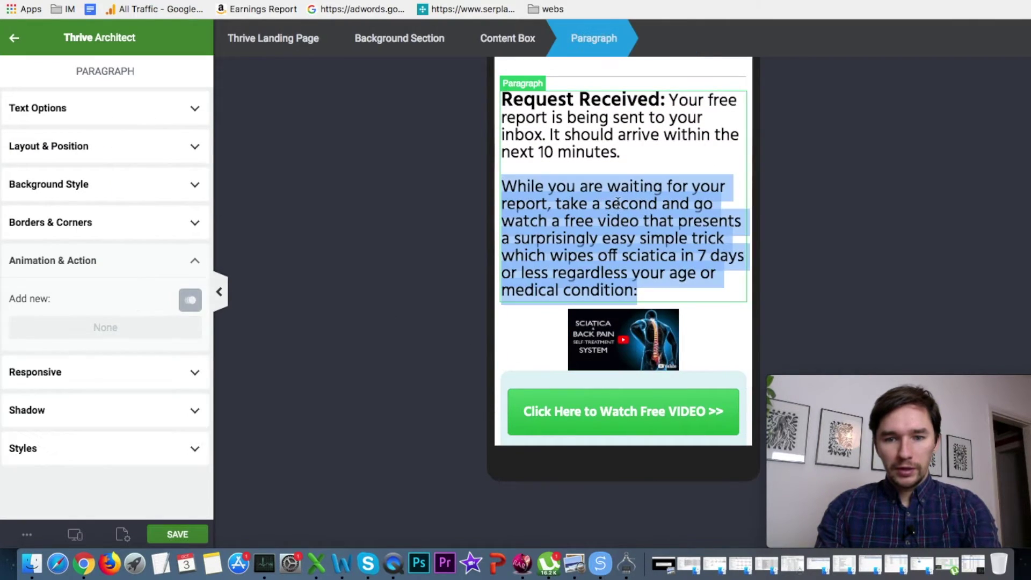
{"action": "left_click", "coordinate": [83, 119]}
{"action": "scroll", "coordinate": [185, 270], "scroll_direction": "down", "scroll_amount": 2}
{"action": "left_click_drag", "start_coordinate": [37, 206], "coordinate": [140, 217]}
Step: Check the video image and paragraph layout on mobile, then return to desktop preview
{"action": "left_click", "coordinate": [623, 339]}
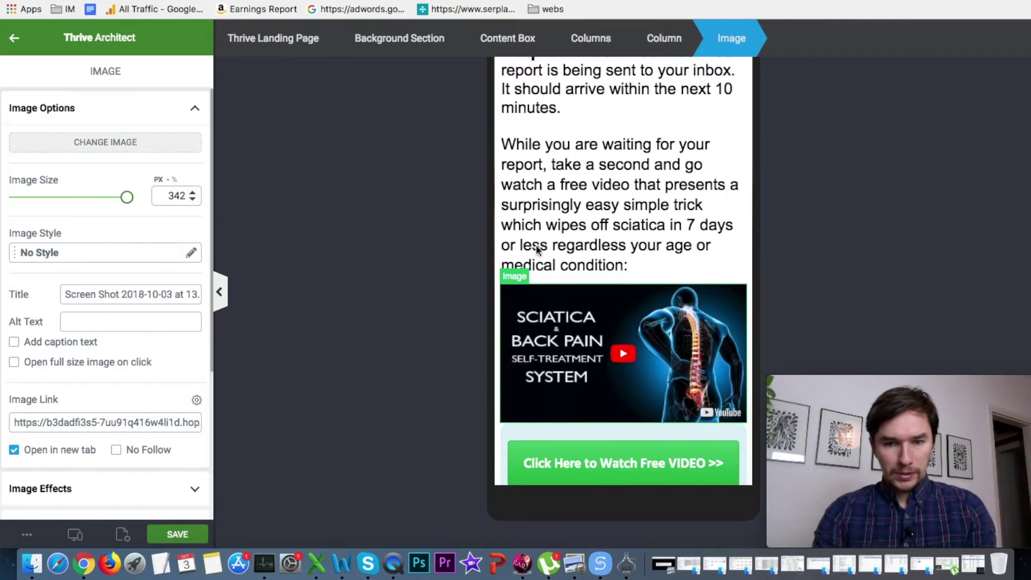
{"action": "scroll", "coordinate": [327, 363], "scroll_direction": "down", "scroll_amount": 2}
{"action": "scroll", "coordinate": [602, 205], "scroll_direction": "up", "scroll_amount": 5}
{"action": "left_click", "coordinate": [602, 209]}
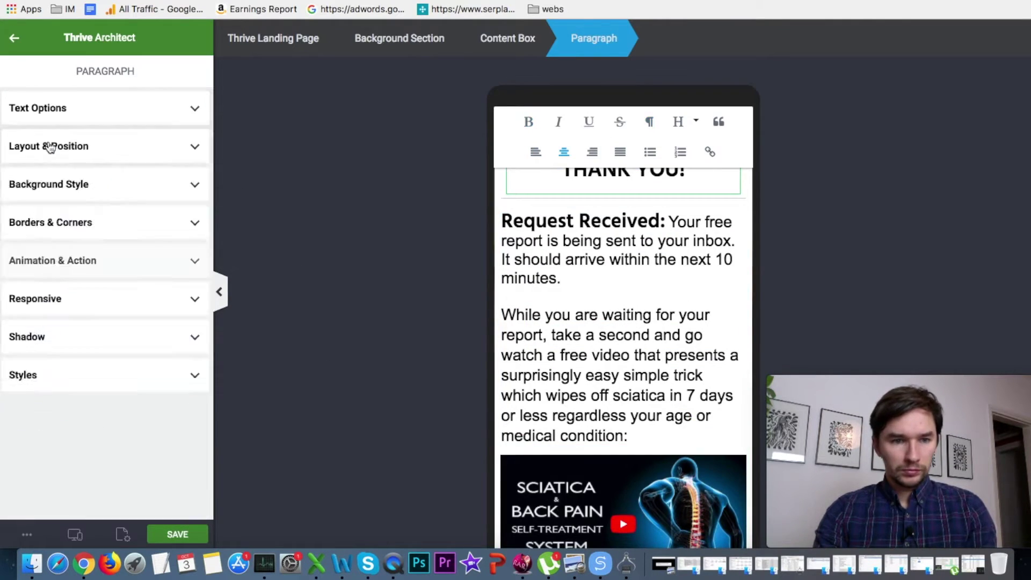
{"action": "left_click", "coordinate": [48, 143]}
{"action": "key", "text": "Escape"}
{"action": "left_click", "coordinate": [294, 319]}
{"action": "scroll", "coordinate": [340, 352], "scroll_direction": "down", "scroll_amount": 3}
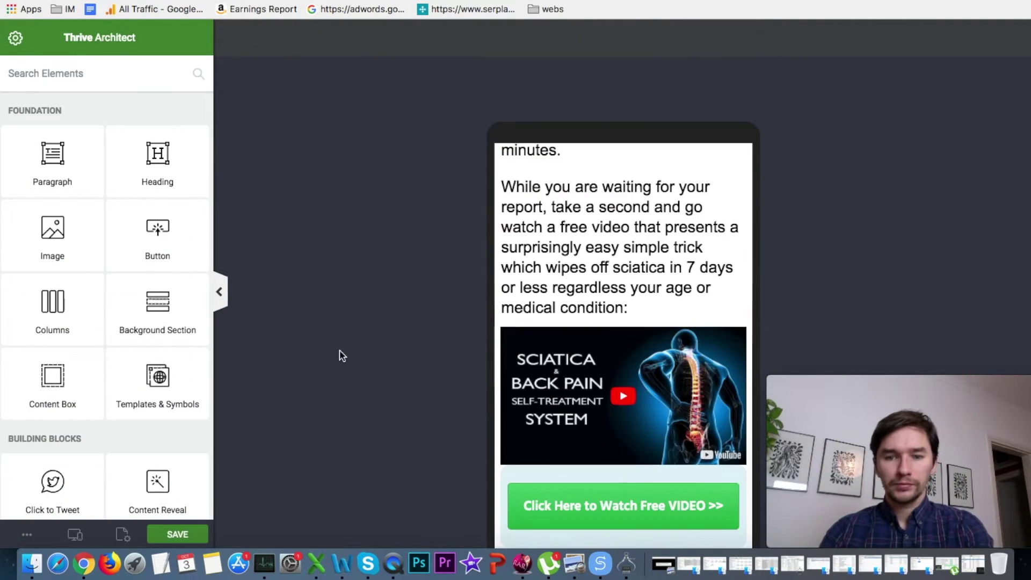
{"action": "scroll", "coordinate": [537, 258], "scroll_direction": "up", "scroll_amount": 5}
{"action": "scroll", "coordinate": [580, 260], "scroll_direction": "down", "scroll_amount": 6}
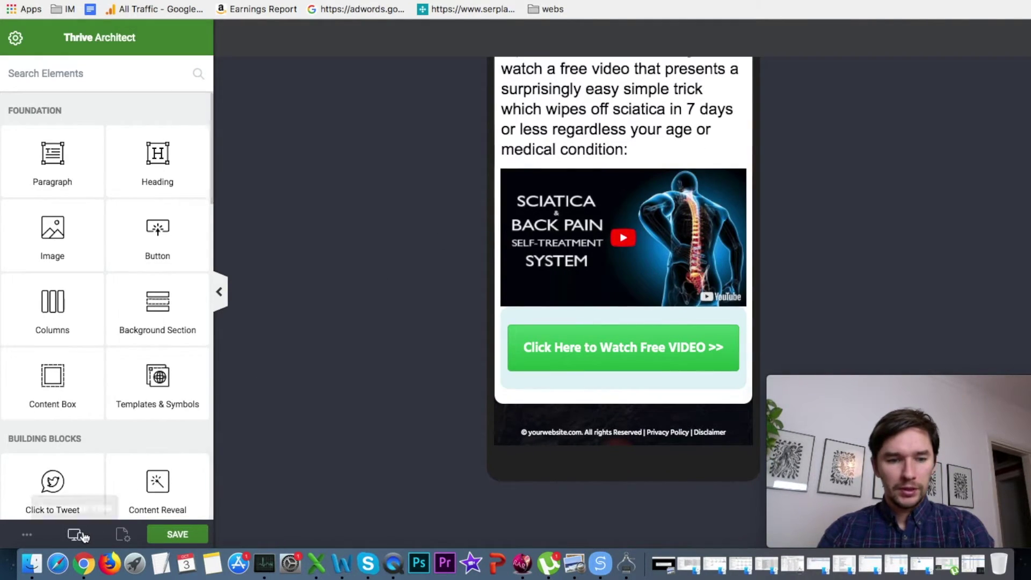
{"action": "left_click", "coordinate": [123, 536]}
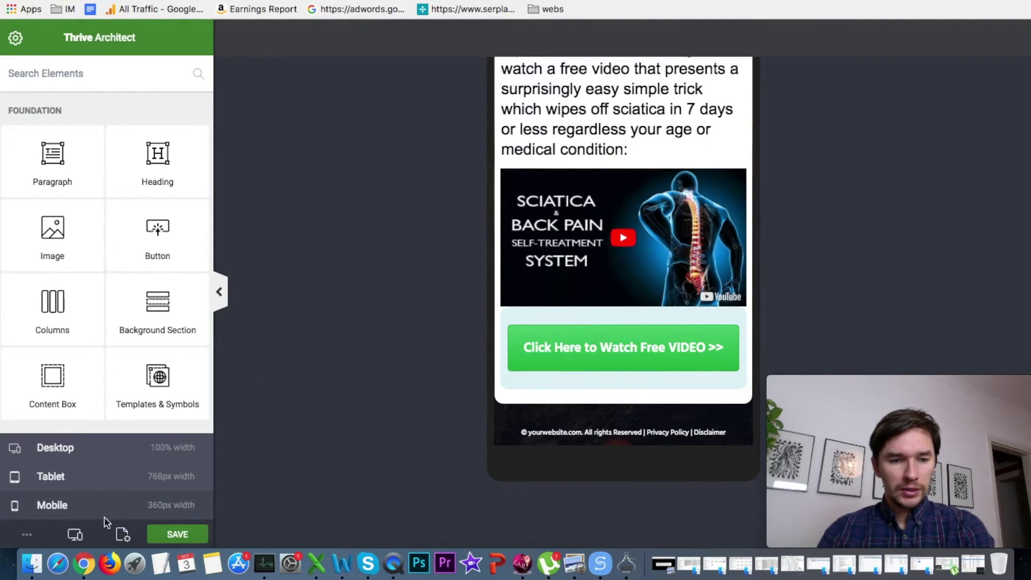
{"action": "left_click", "coordinate": [72, 451]}
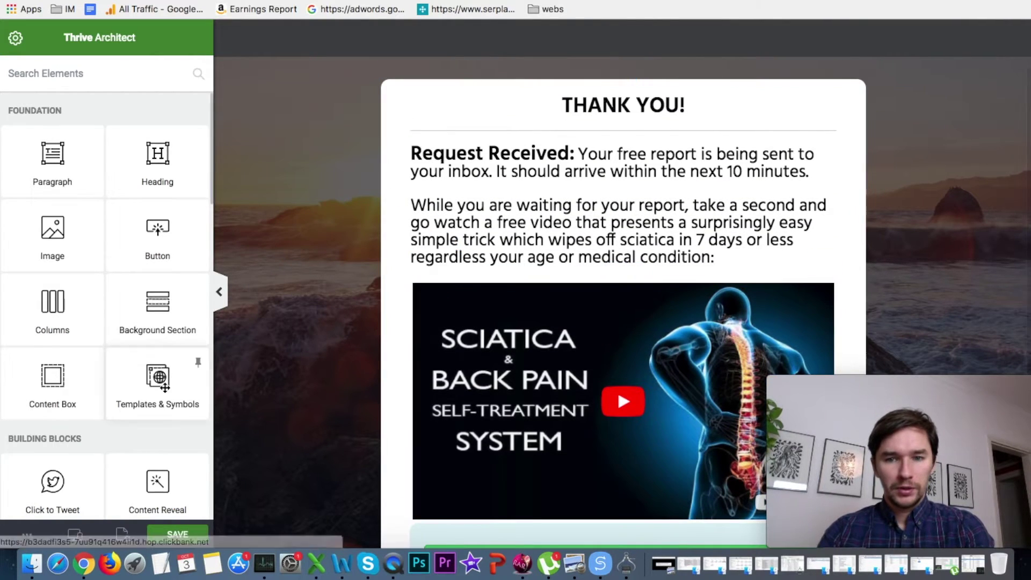
Step: Save the thank-you page and open the live sciatica opt-in page
{"action": "left_click", "coordinate": [173, 534]}
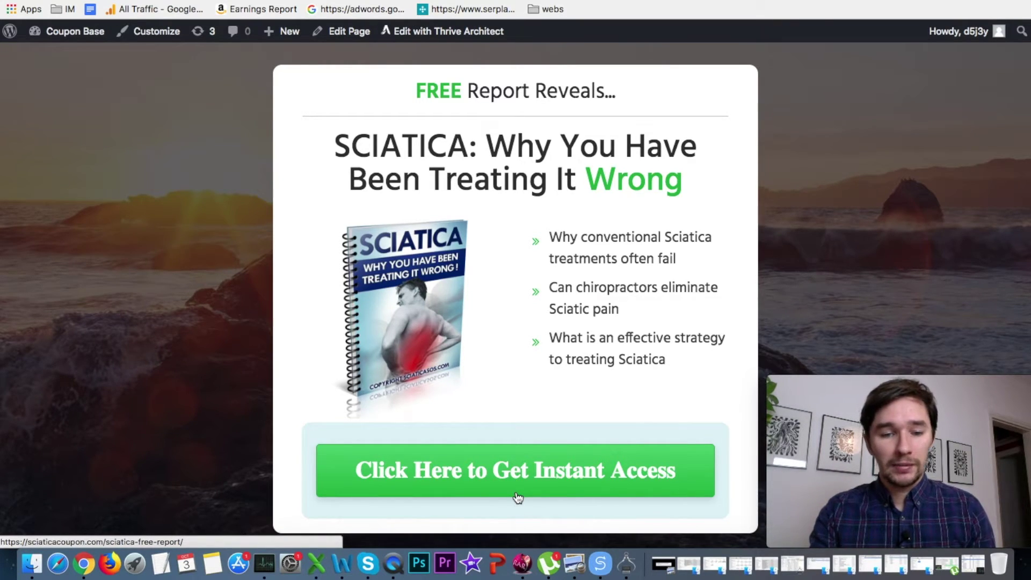
Step: Open the free report signup form via 'Click Here to Get Instant Access'
{"action": "left_click", "coordinate": [536, 483]}
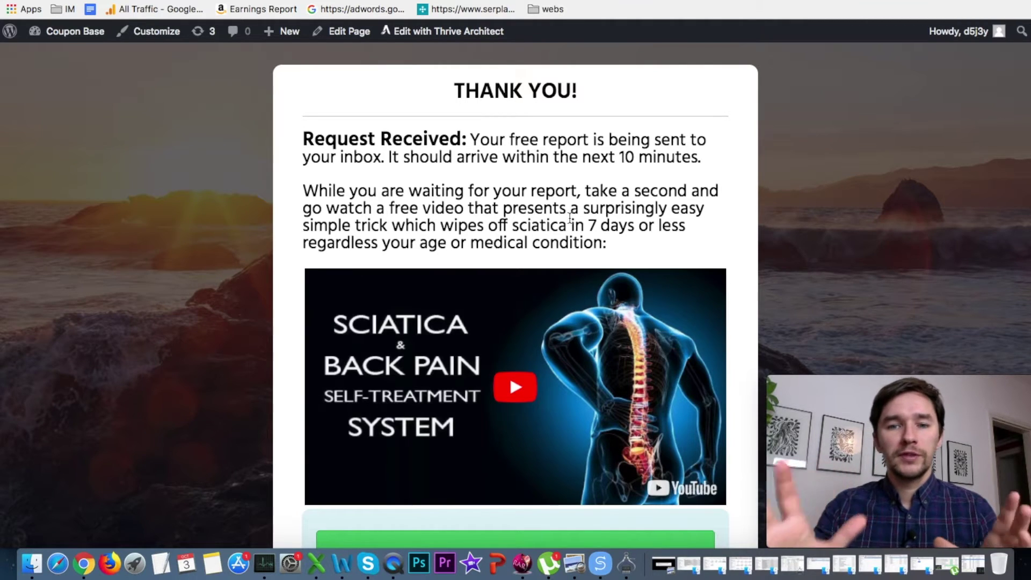
Step: Read through the live thank-you page, then click the video image to reach the sales page
{"action": "left_click", "coordinate": [463, 88]}
{"action": "left_click_drag", "start_coordinate": [462, 88], "coordinate": [605, 95]}
{"action": "left_click", "coordinate": [605, 95]}
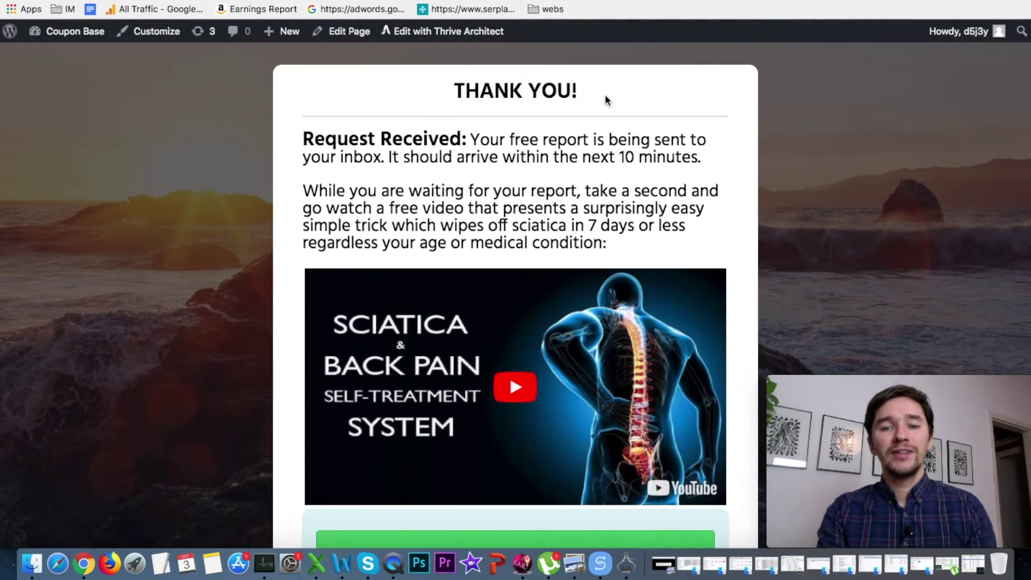
{"action": "scroll", "coordinate": [604, 95], "scroll_direction": "down", "scroll_amount": 3}
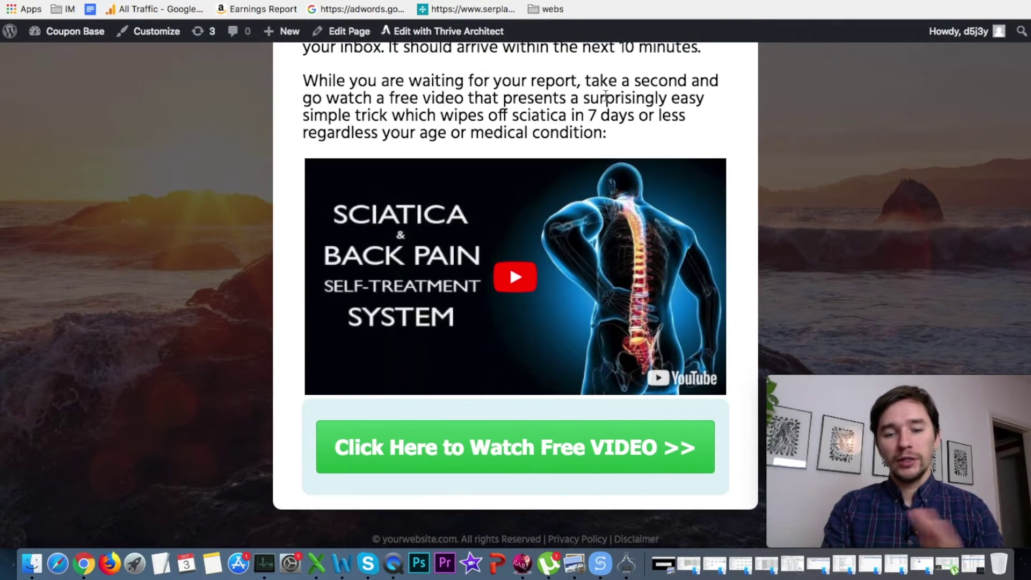
{"action": "scroll", "coordinate": [605, 97], "scroll_direction": "up", "scroll_amount": 3}
{"action": "scroll", "coordinate": [604, 95], "scroll_direction": "down", "scroll_amount": 3}
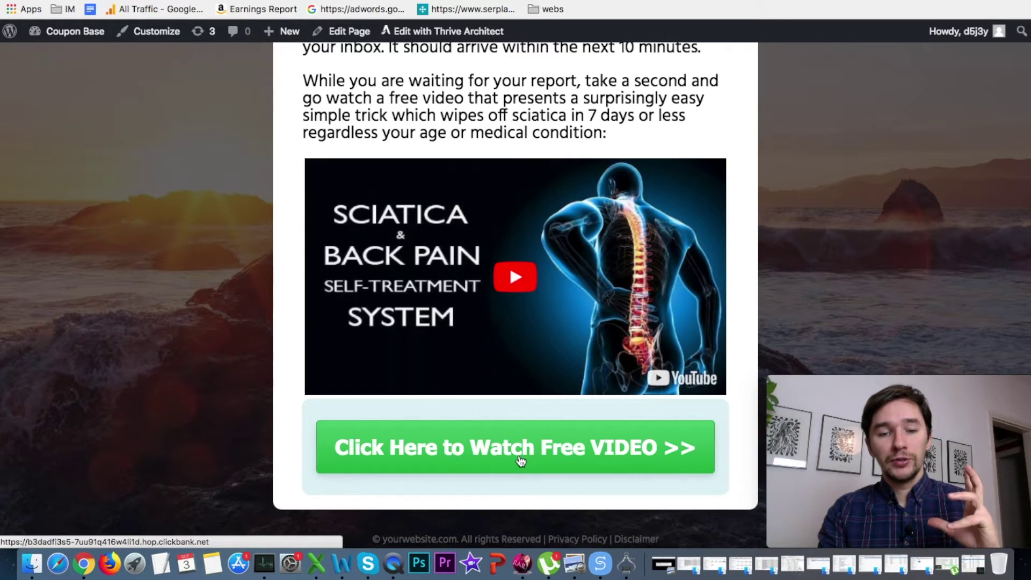
{"action": "scroll", "coordinate": [550, 360], "scroll_direction": "up", "scroll_amount": 3}
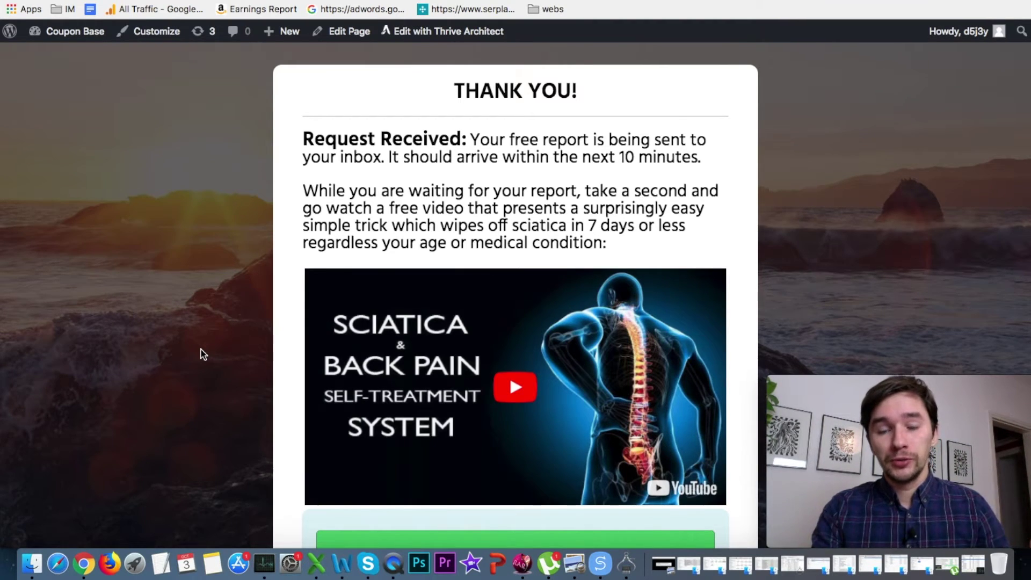
{"action": "scroll", "coordinate": [351, 266], "scroll_direction": "down", "scroll_amount": 4}
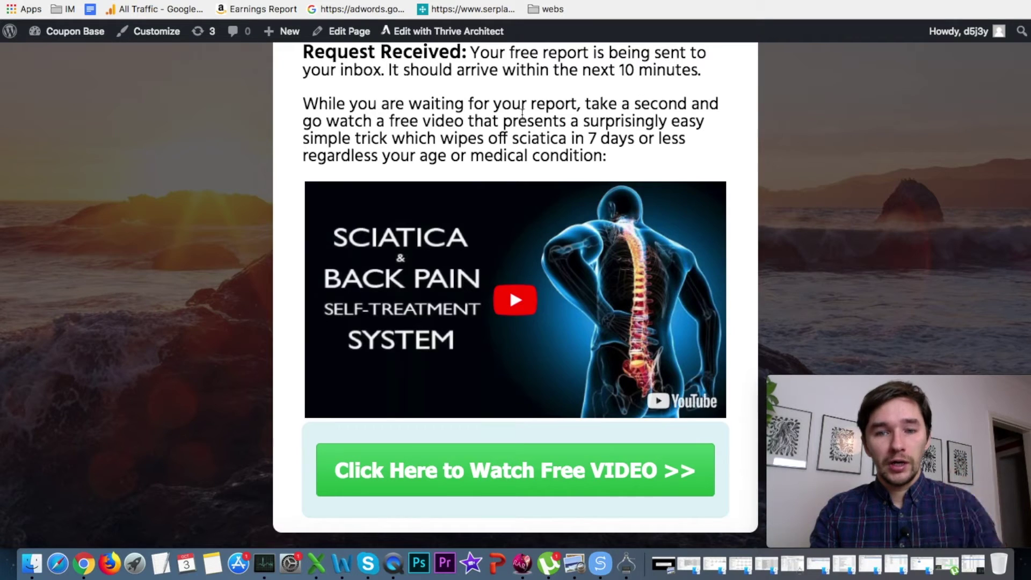
{"action": "left_click_drag", "start_coordinate": [305, 138], "coordinate": [603, 152]}
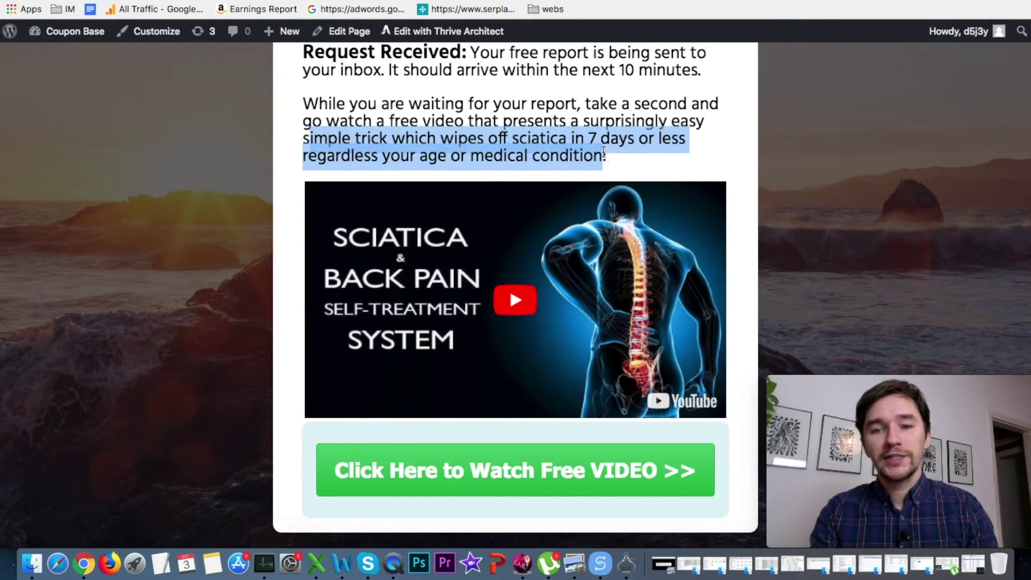
{"action": "left_click", "coordinate": [485, 118]}
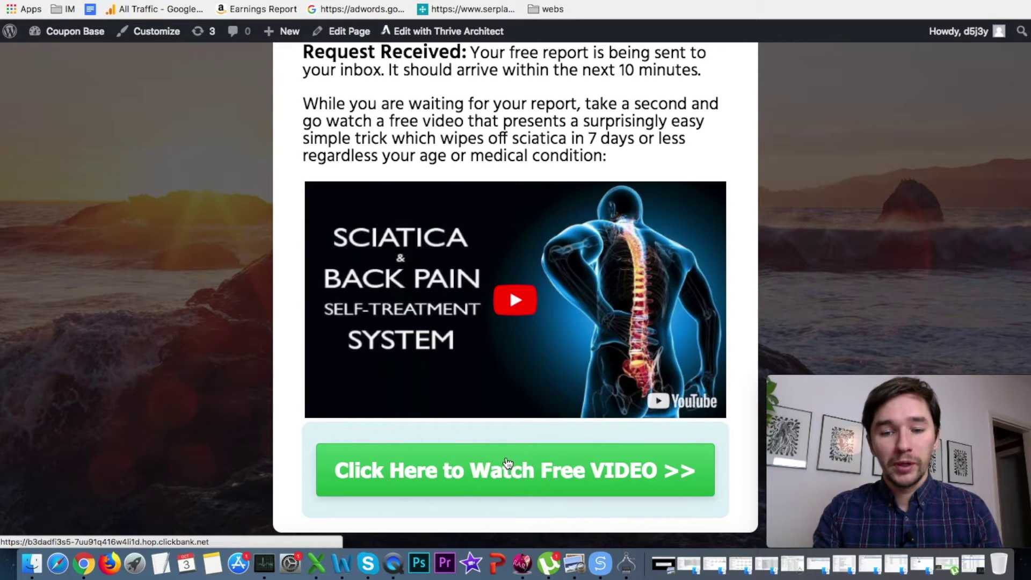
{"action": "left_click", "coordinate": [477, 337]}
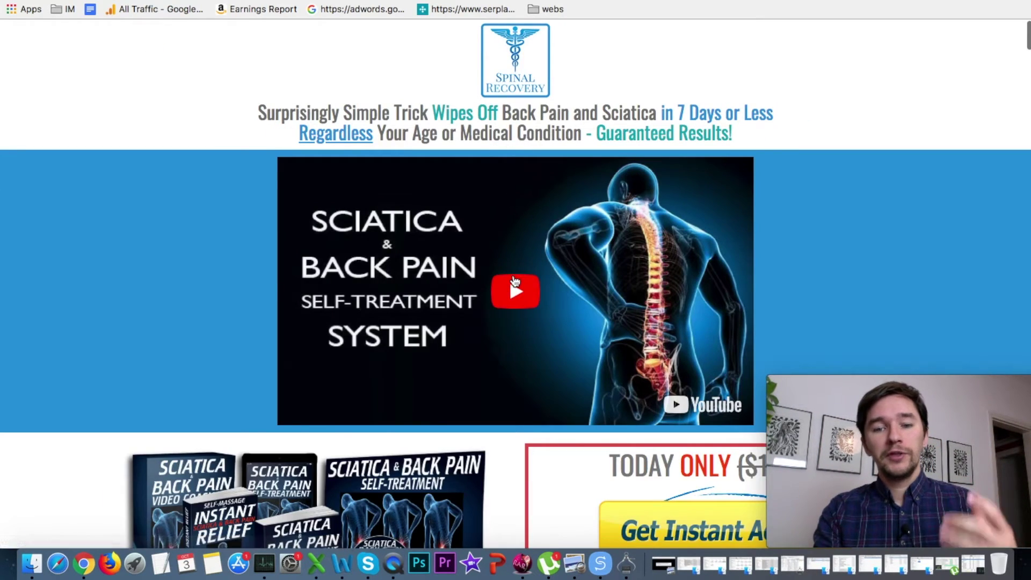
Step: Scroll through the Spinal Recovery sales page to review it
{"action": "scroll", "coordinate": [514, 280], "scroll_direction": "down", "scroll_amount": 3}
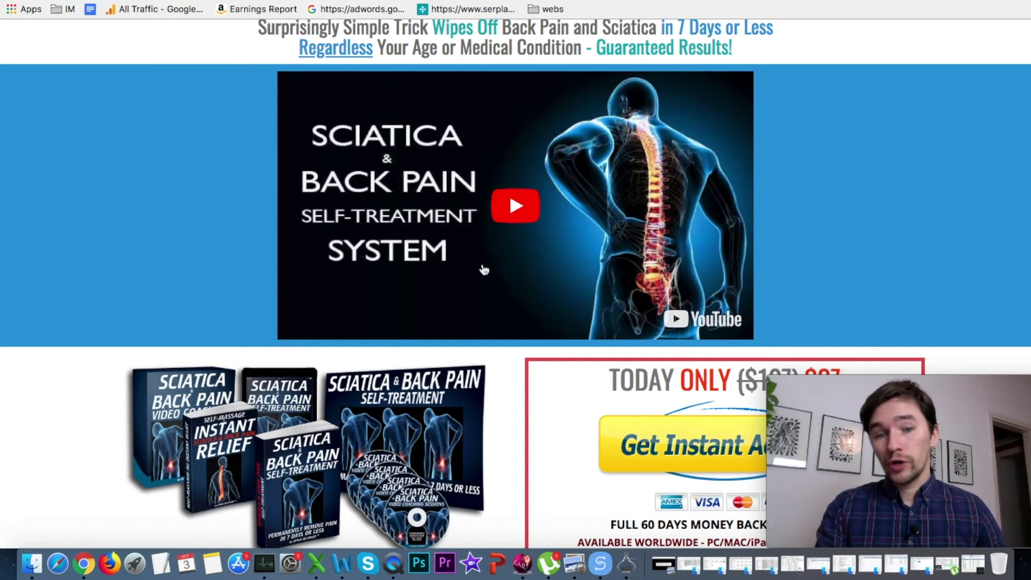
{"action": "scroll", "coordinate": [483, 269], "scroll_direction": "down", "scroll_amount": 5}
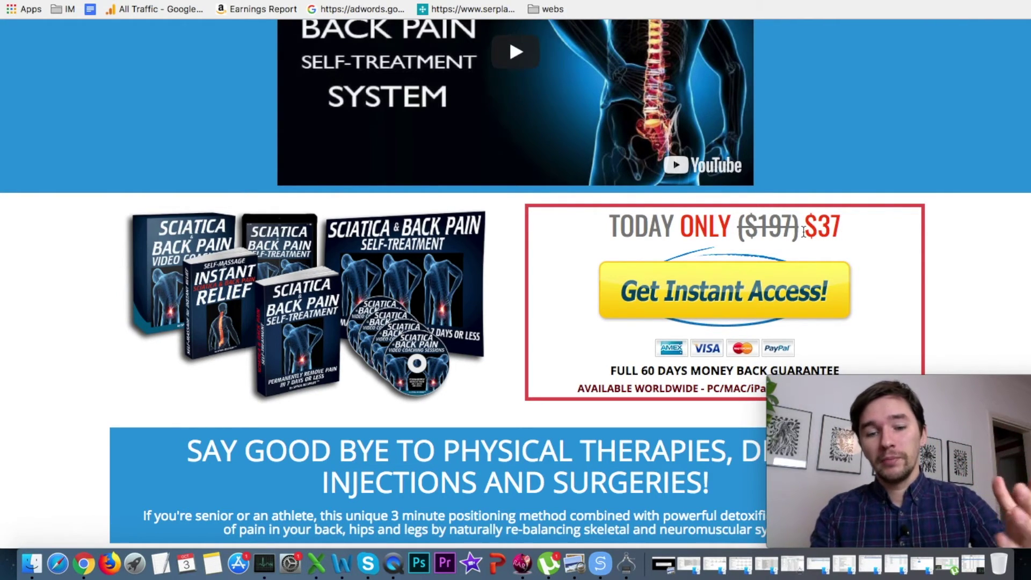
{"action": "scroll", "coordinate": [804, 231], "scroll_direction": "up", "scroll_amount": 5}
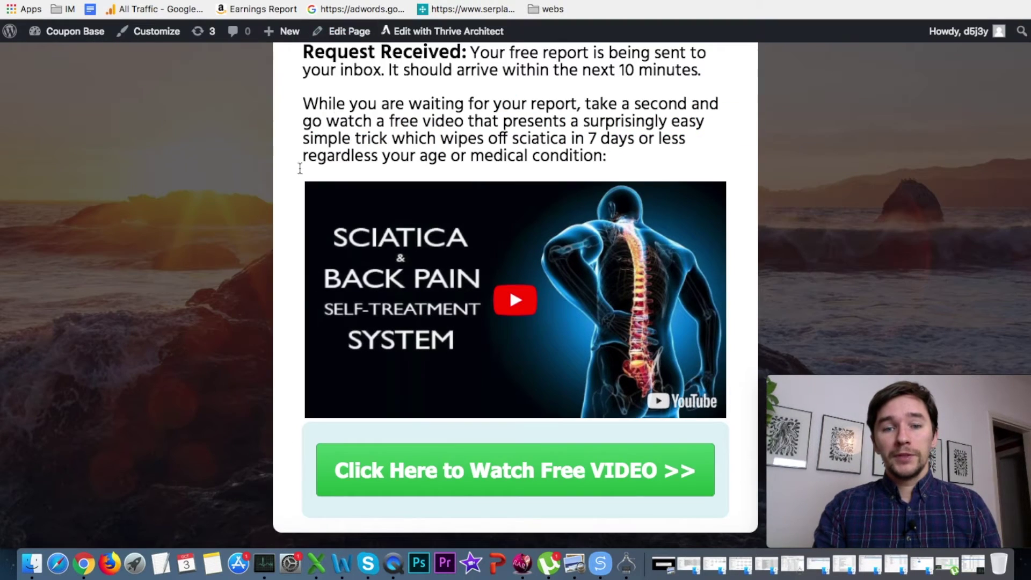
{"action": "scroll", "coordinate": [245, 279], "scroll_direction": "up", "scroll_amount": 2}
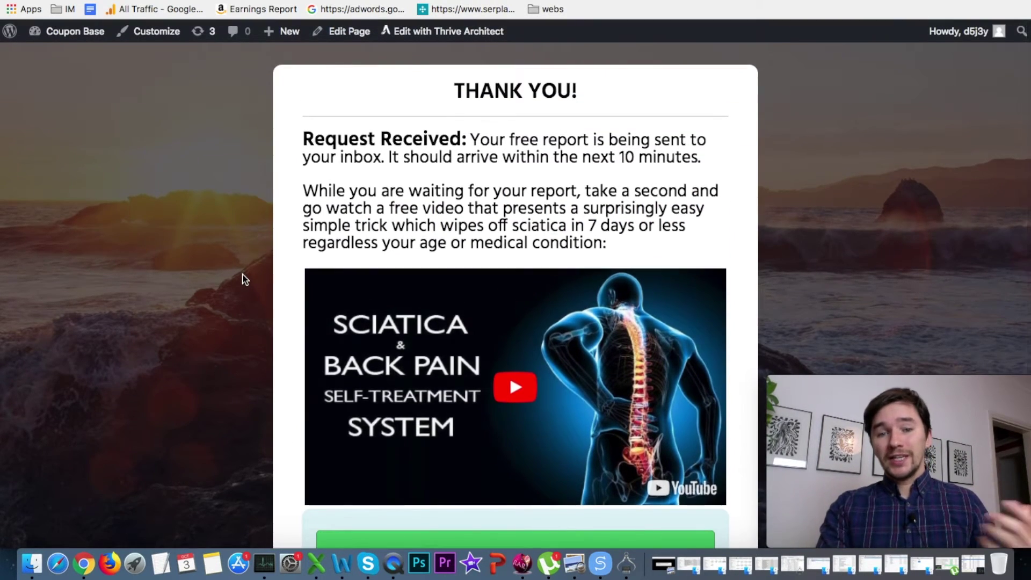